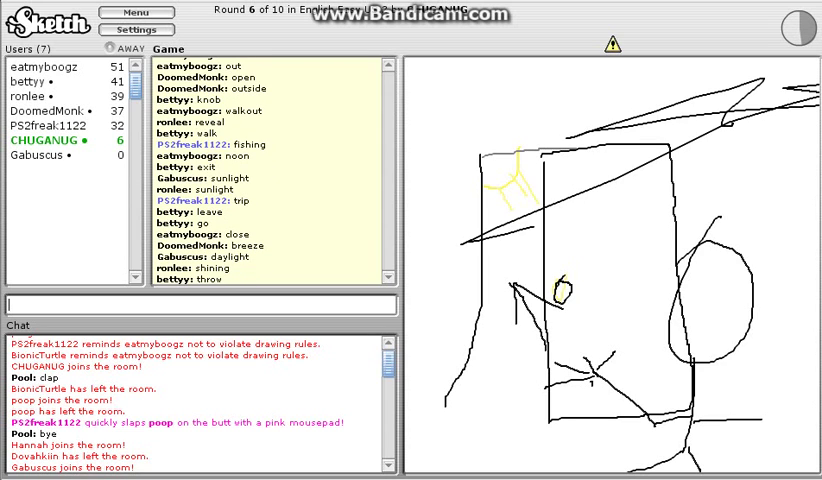
type("w")
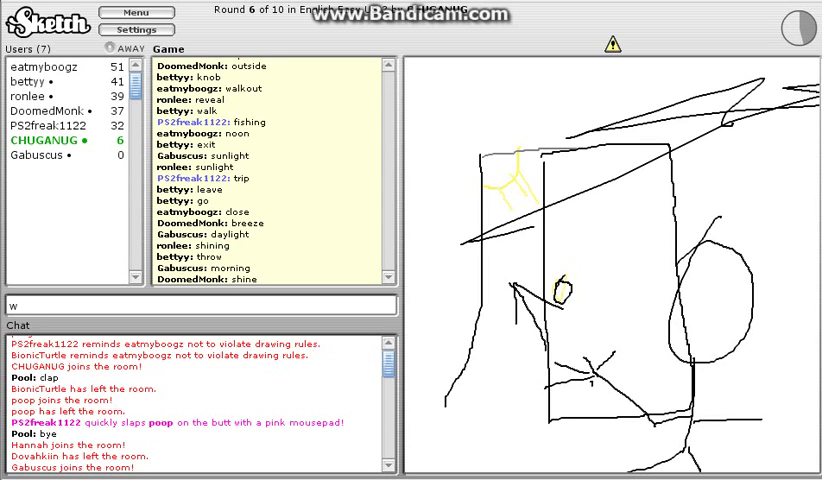
type("eather")
Guess weather, nike, running, shoes and sports in the chat
key("Return")
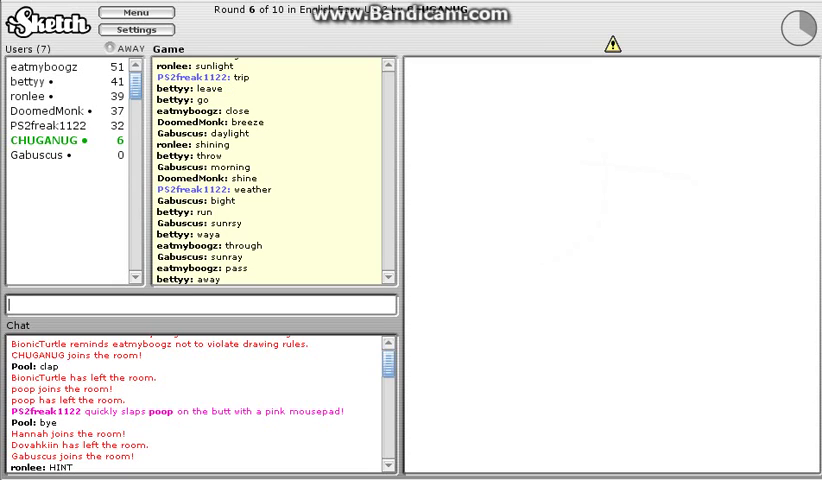
left_click_drag(539, 140, 591, 158)
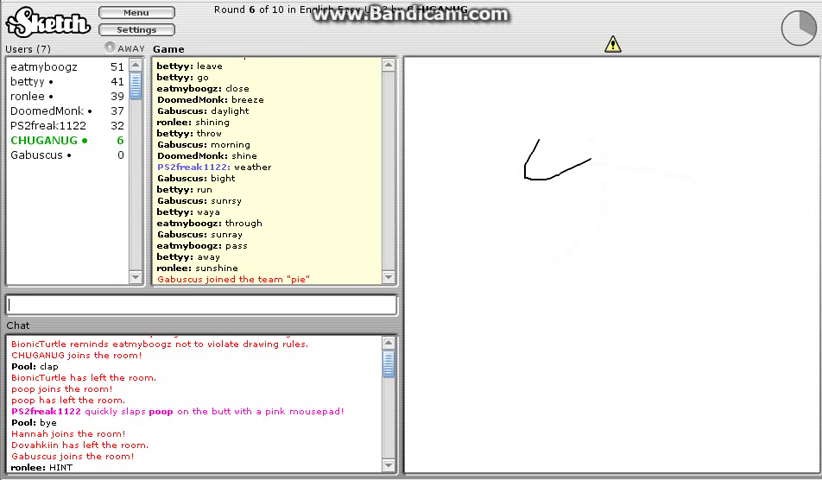
type("ni")
key("BackSpace")
key("BackSpace")
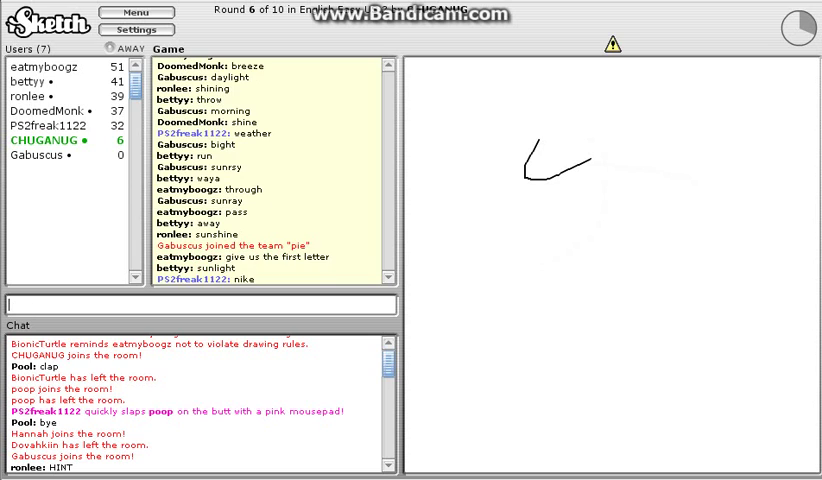
type("unning")
key("Return")
type("sho")
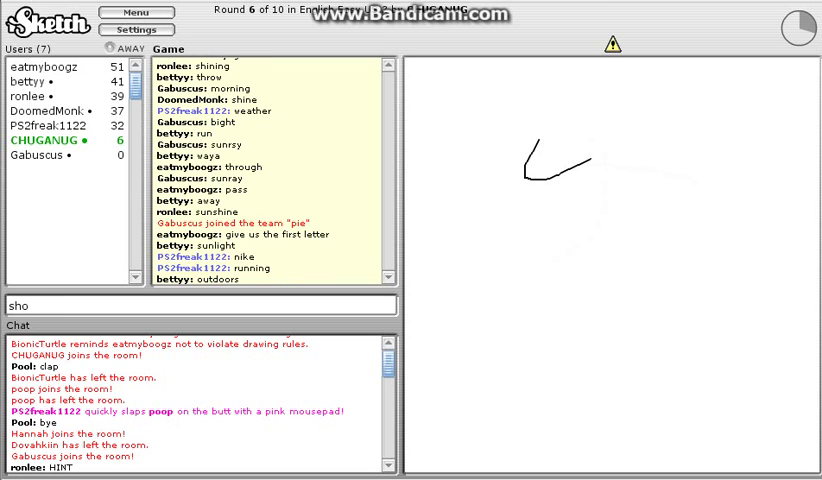
type("es")
key("Return")
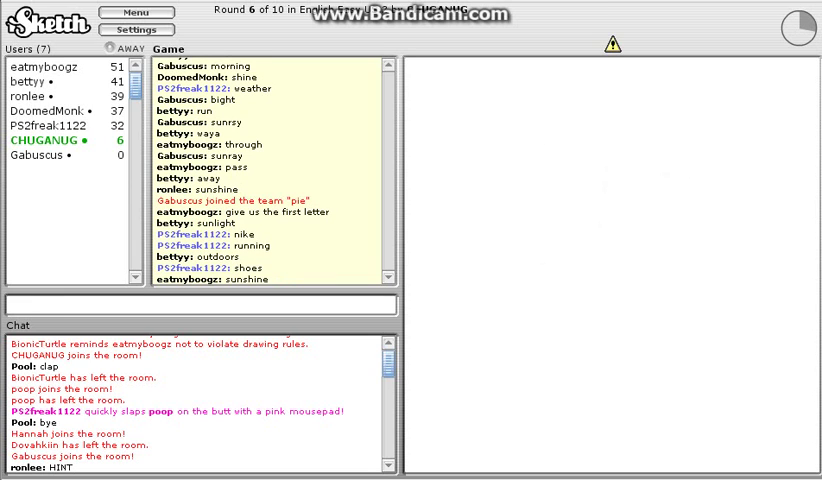
type("sports")
key("Return")
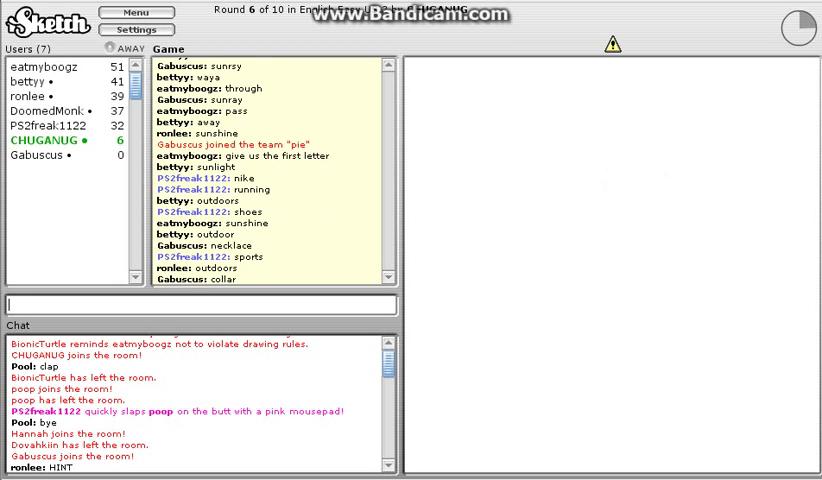
type("levee")
Guess levee, notes and musical, then post 'this is SPARTA'
key("Return")
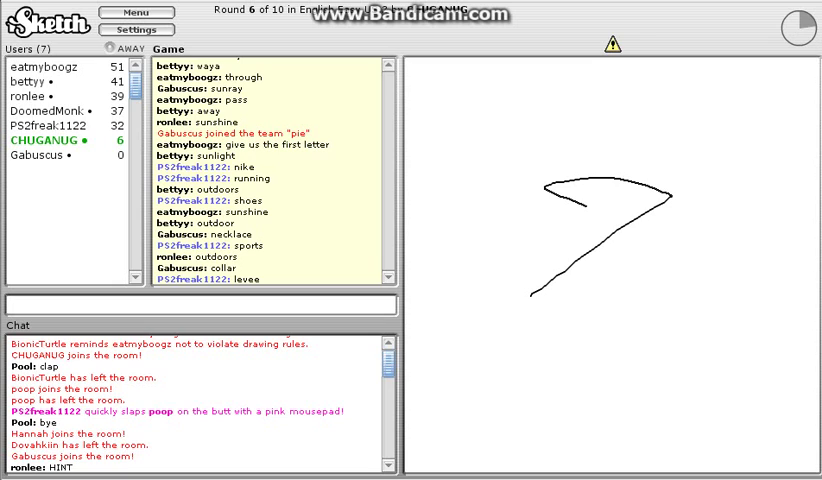
type("no")
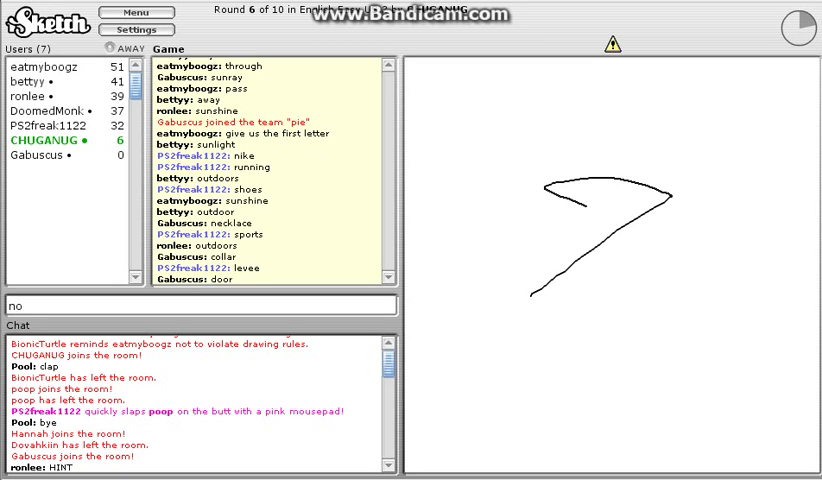
type("tes")
key("Return")
type("m")
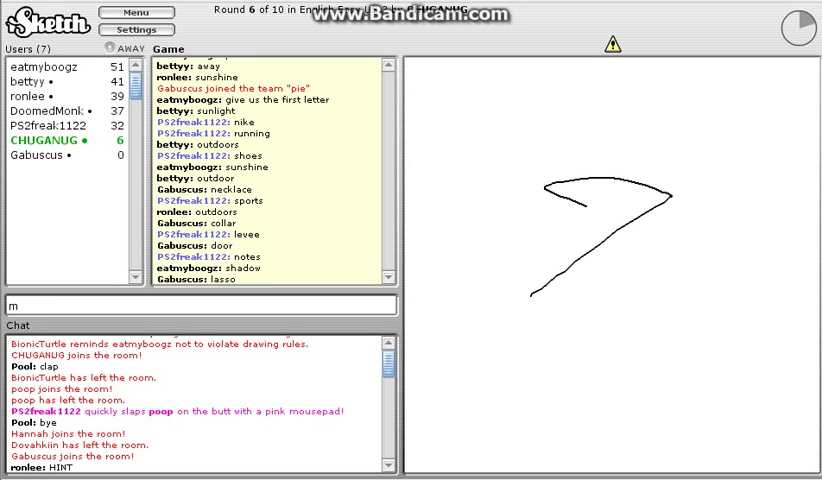
type("usical")
key("Return")
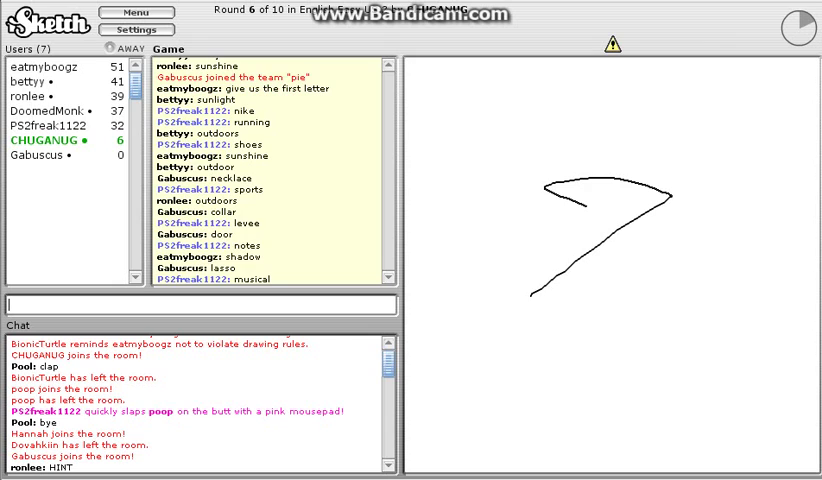
type("this is ")
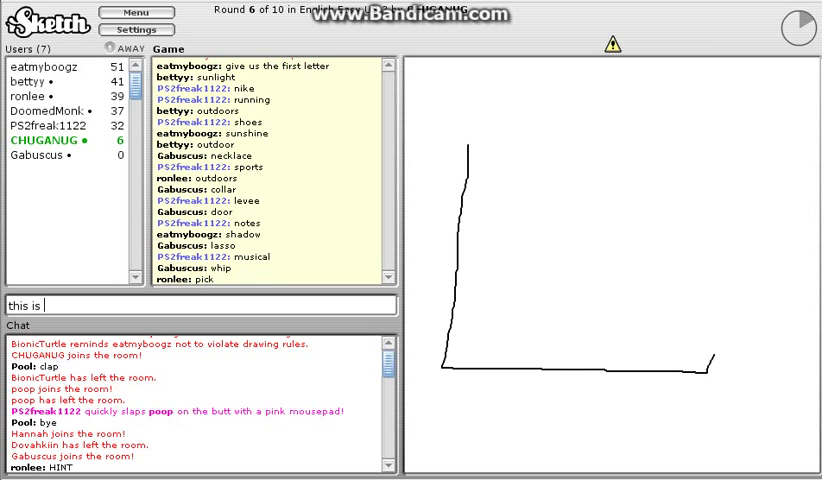
type("SPAR")
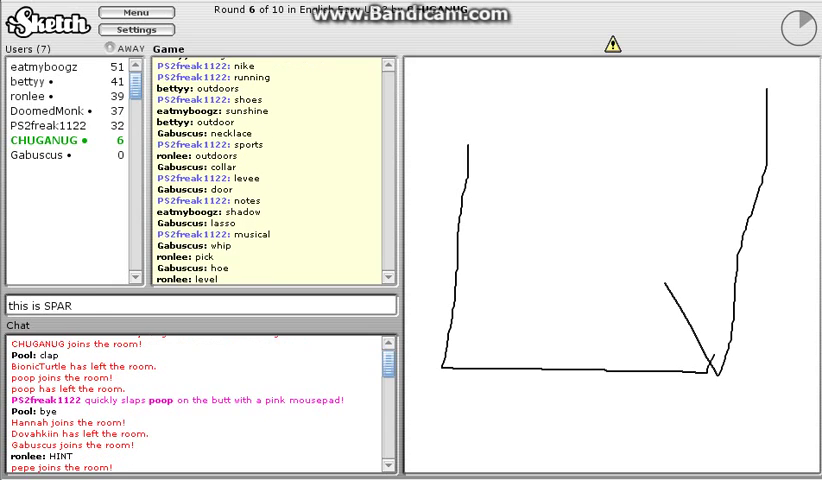
type("TS")
key("BackSpace")
type("A")
key("Return")
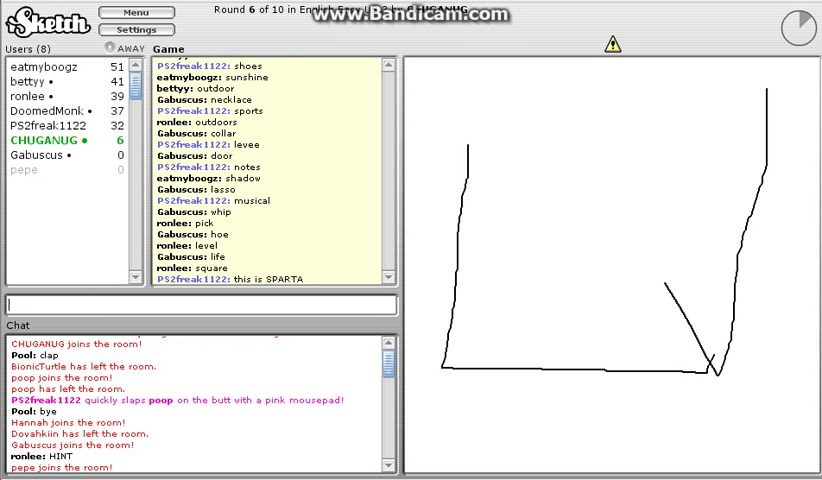
type("doorway")
Guess doorway, window, tennis and window again until round 6 times out
key("Return")
type("wind")
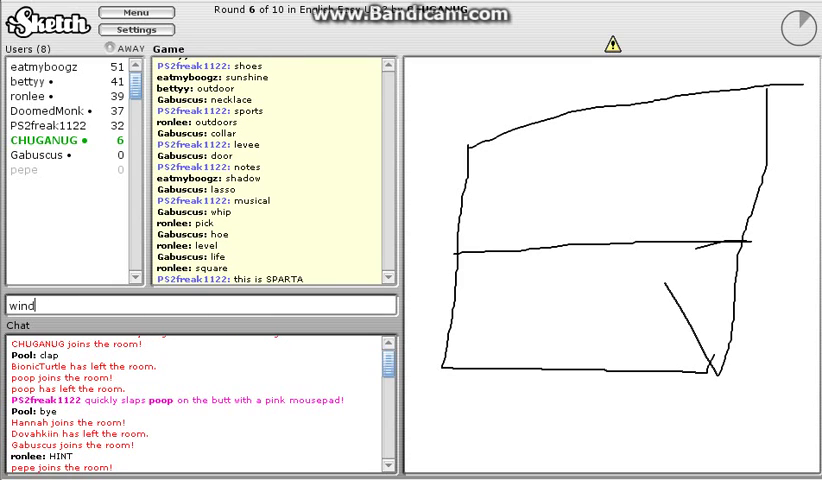
key("Return")
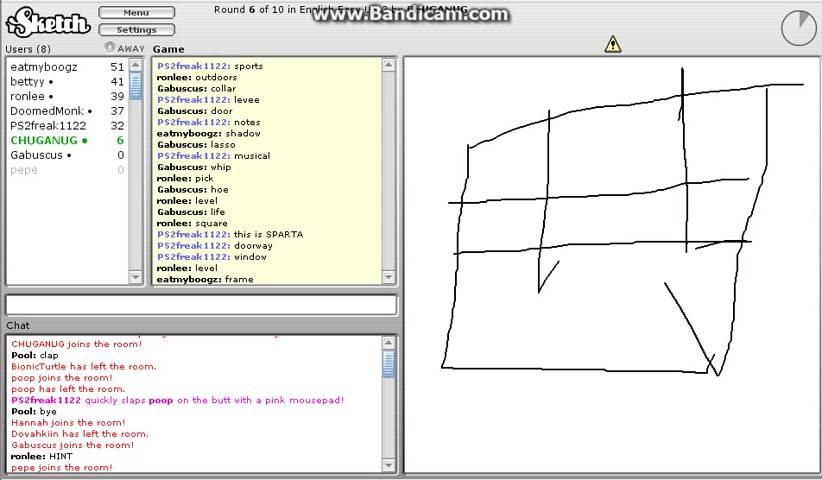
type("tenni")
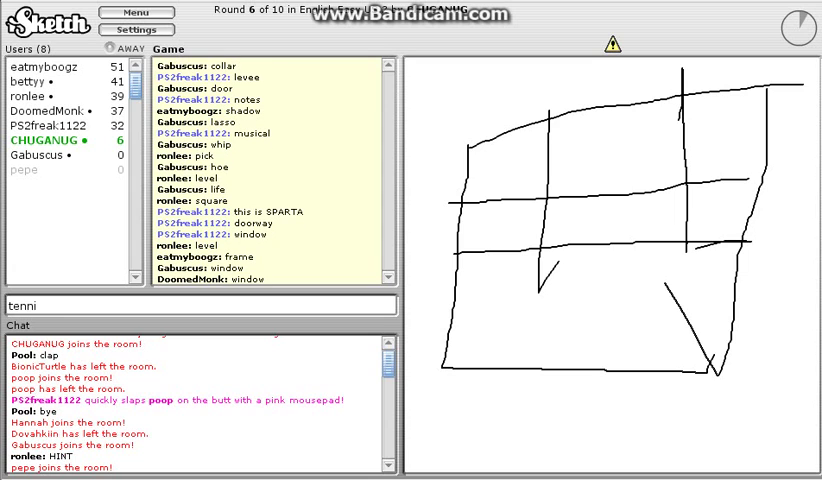
type("s")
key("Return")
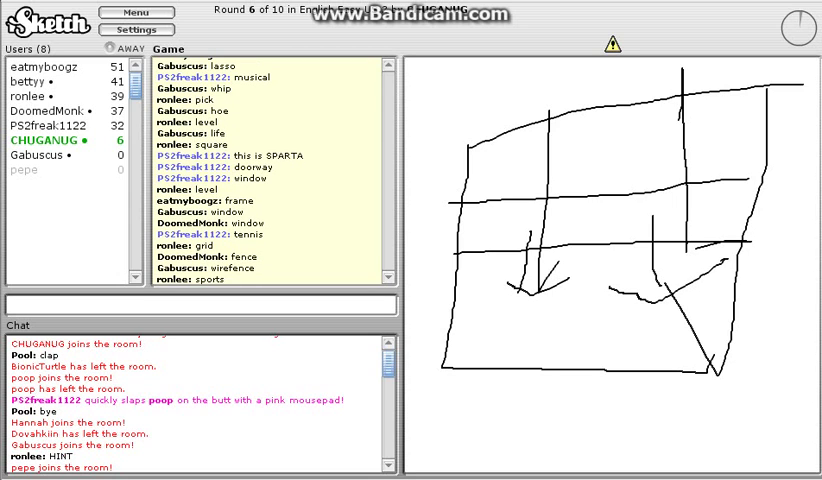
type("window")
key("Return")
type("le")
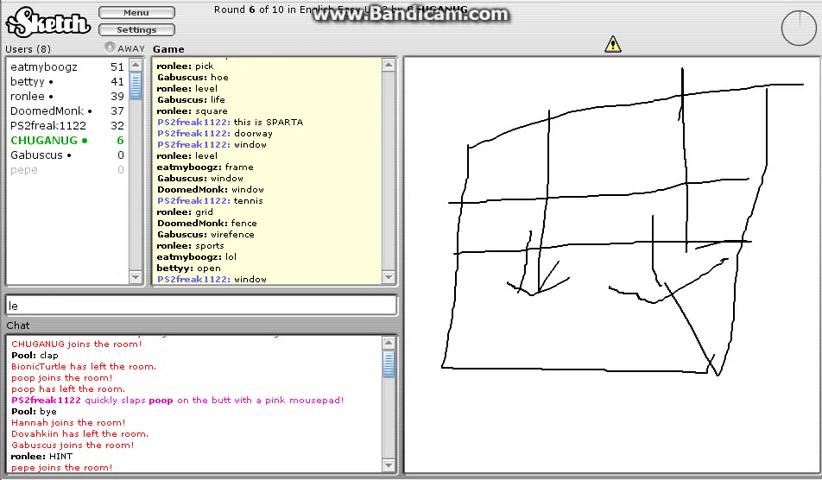
type("v")
key("Return")
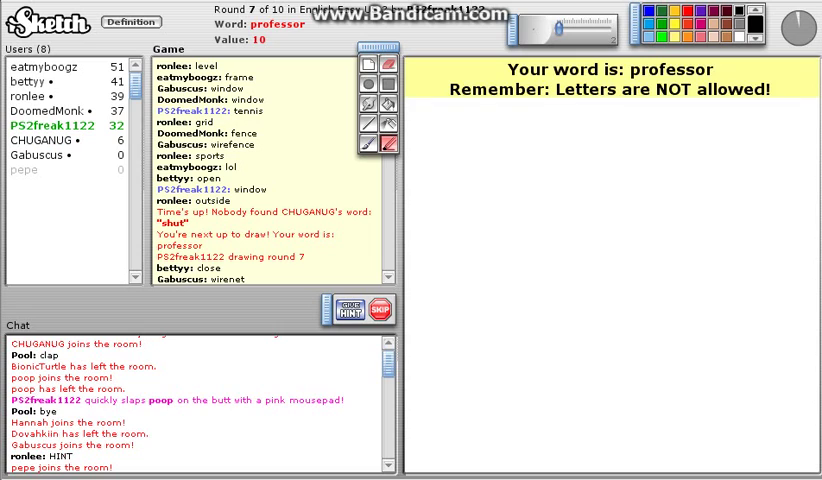
Draw a stick-figure teacher with a head, a leg and an arm
mouse_move(543, 209)
left_mouse_down()
mouse_move(538, 275)
mouse_move(512, 305)
left_mouse_up()
left_click_drag(540, 280, 563, 293)
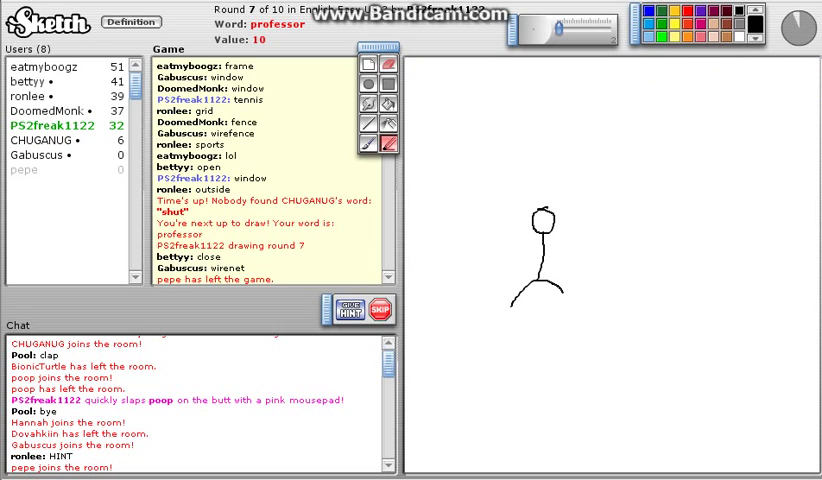
mouse_move(541, 258)
left_mouse_down()
mouse_move(520, 265)
mouse_move(575, 243)
left_mouse_up()
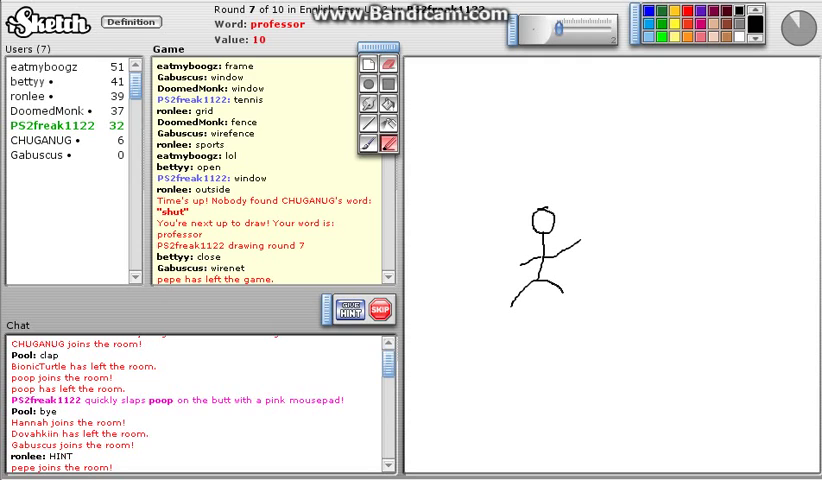
Add a green board with a sum beside the figure and a brown pointer from its hand
left_click(676, 10)
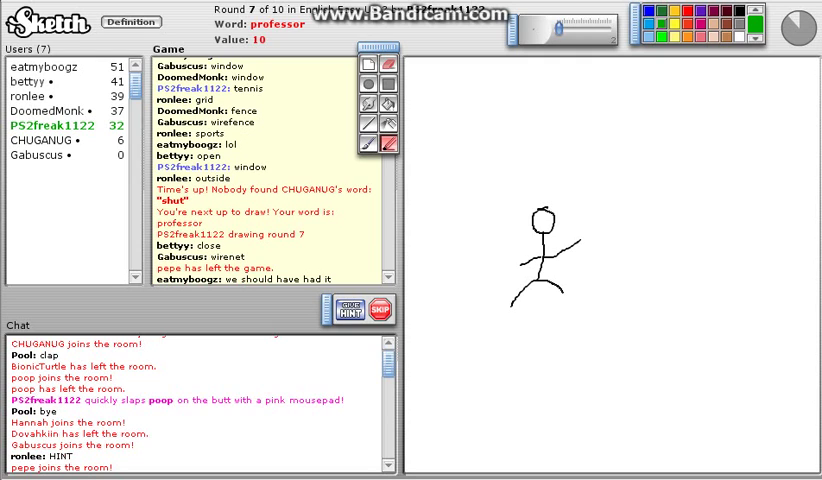
mouse_move(714, 145)
left_mouse_down()
mouse_move(600, 147)
mouse_move(593, 248)
mouse_move(795, 238)
mouse_move(802, 220)
mouse_move(787, 138)
mouse_move(708, 146)
left_mouse_up()
left_click(739, 10)
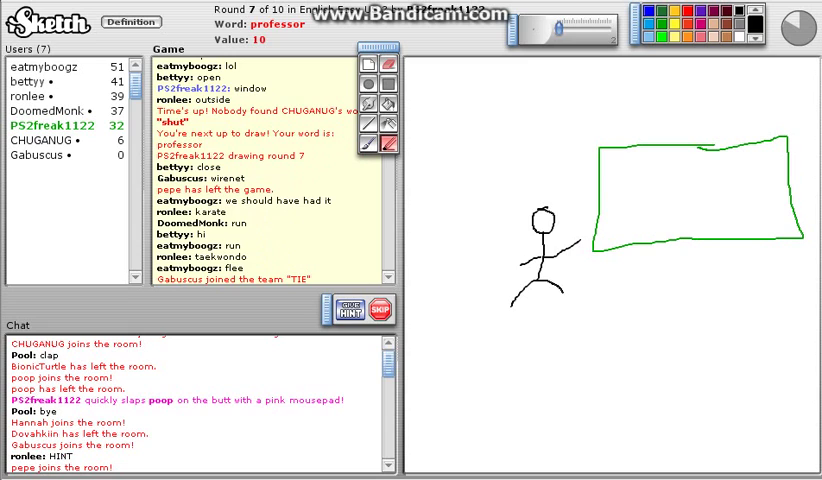
mouse_move(636, 182)
left_mouse_down()
mouse_move(636, 200)
mouse_move(716, 193)
mouse_move(737, 181)
mouse_move(721, 196)
left_mouse_up()
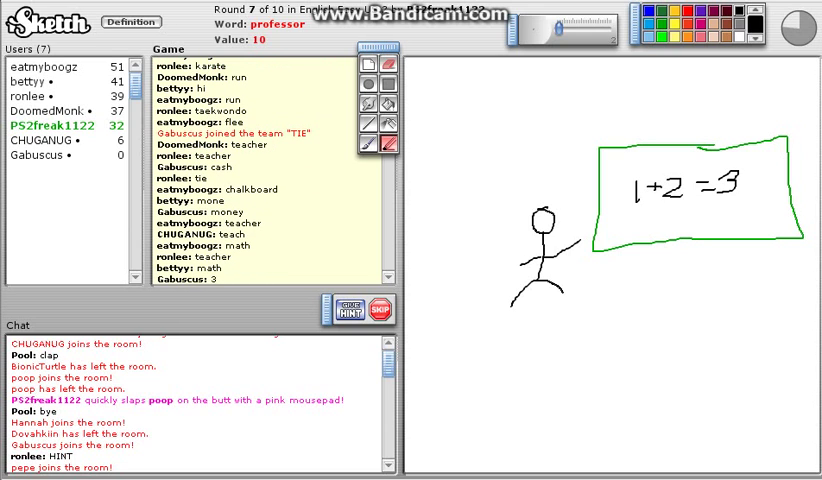
left_click(738, 23)
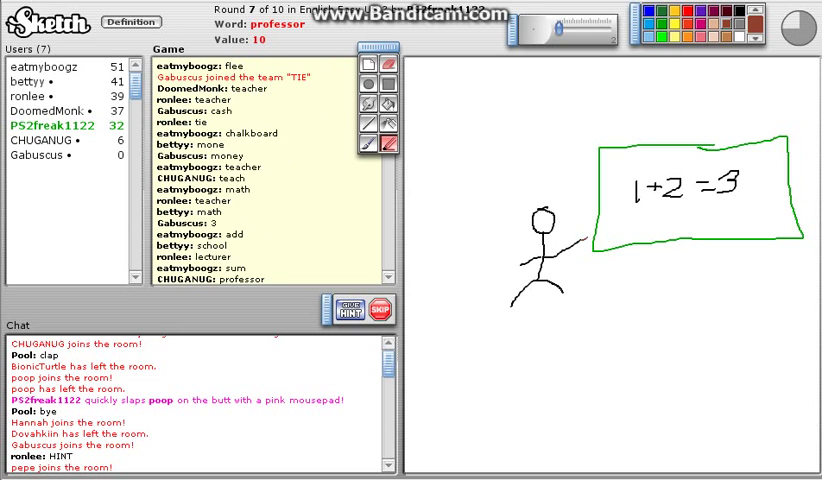
left_click_drag(580, 240, 619, 213)
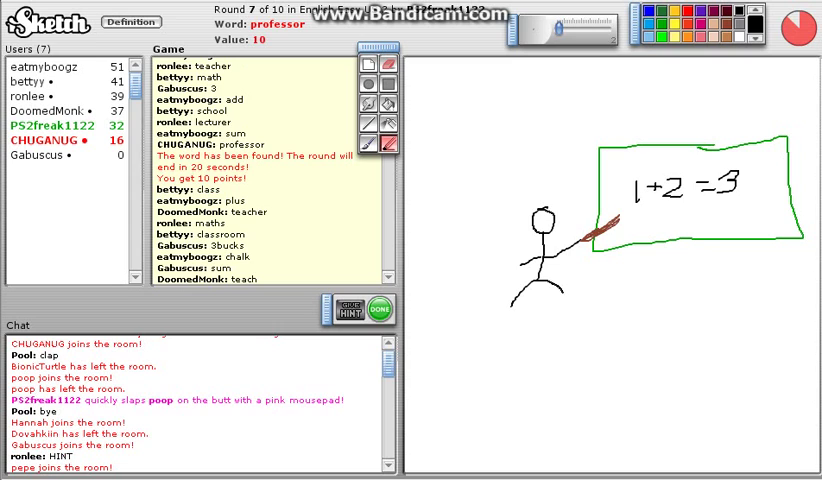
Draw several black arrows pointing at the stick figure
left_click(738, 10)
left_click_drag(460, 188, 500, 213)
left_click_drag(489, 203, 486, 222)
left_click_drag(537, 165, 537, 196)
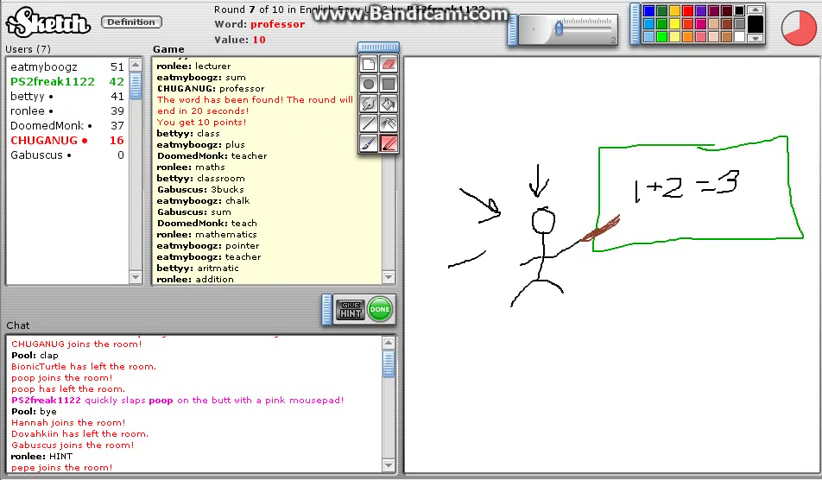
left_click_drag(480, 233, 448, 267)
mouse_move(632, 290)
left_mouse_down()
mouse_move(590, 271)
mouse_move(578, 284)
left_mouse_up()
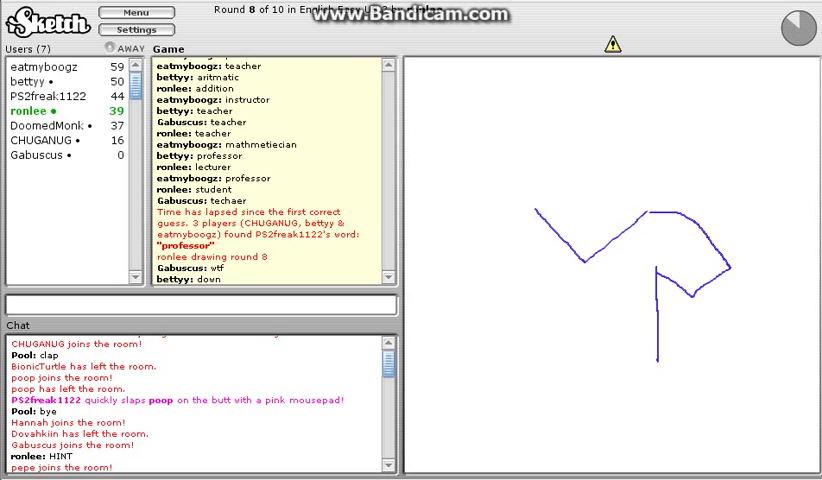
type("sweater")
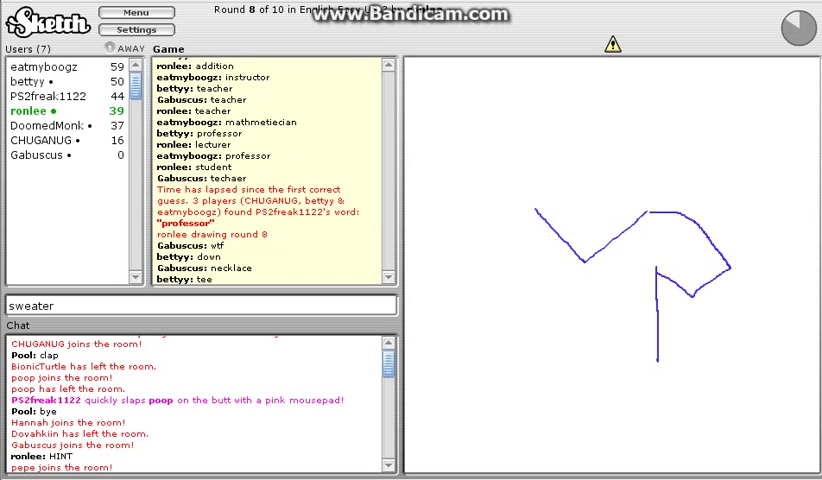
type("ve")
Guess 'sweatervest', then 'shirt' for 8 points
key("Return")
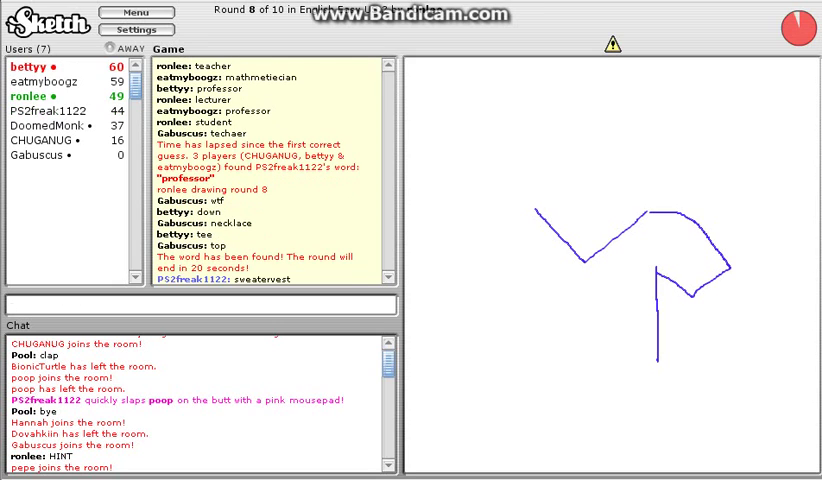
type("shirt")
key("Return")
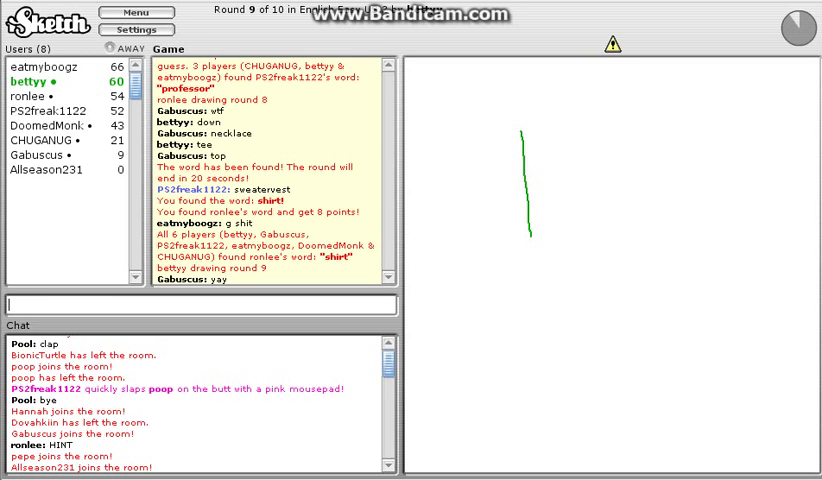
type("cheese b")
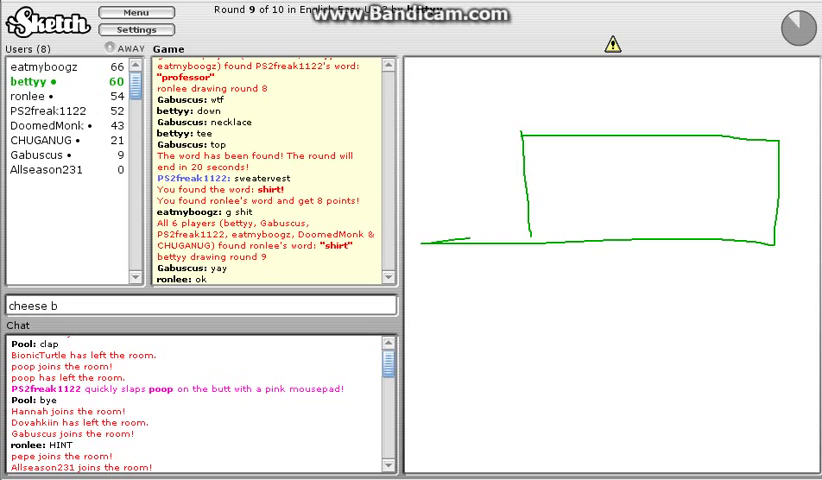
type("iscuits wi")
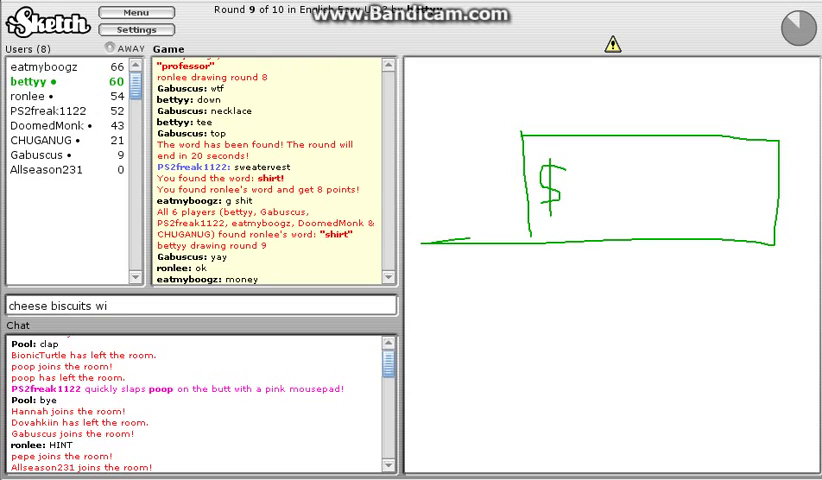
type("th money")
Post 'cheese biscuits with money', then guess dollars, cash, tip, splitting and dough
key("Return")
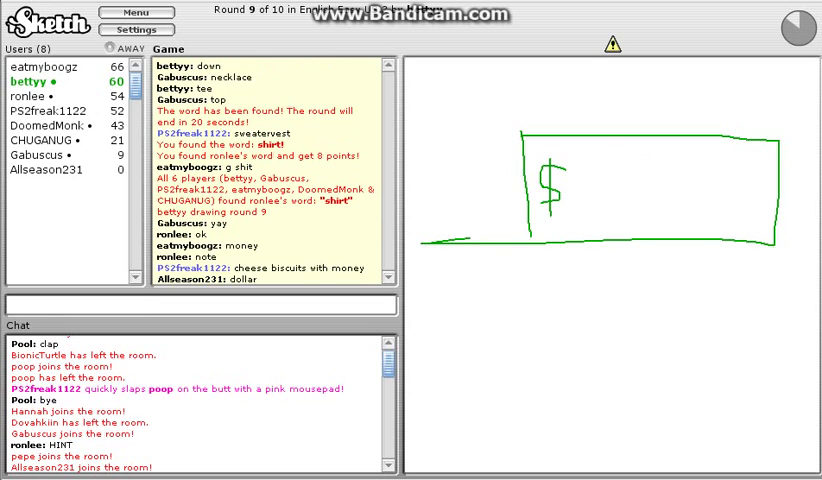
type("dollars")
key("Return")
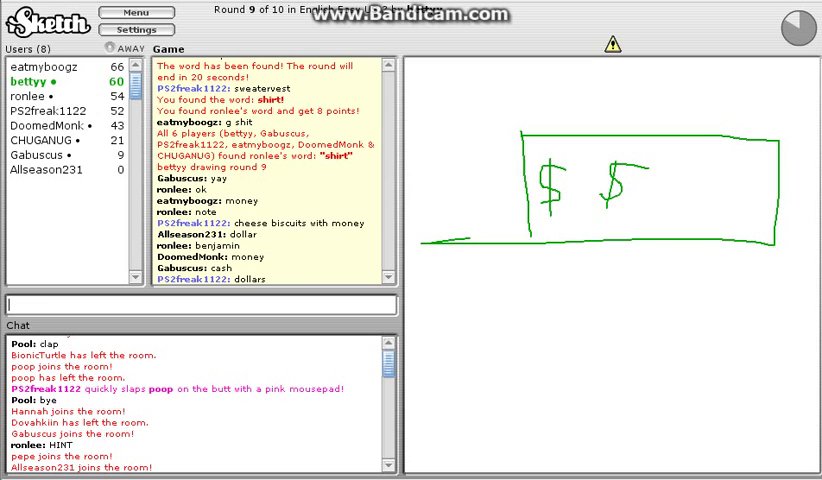
type("cash")
key("Return")
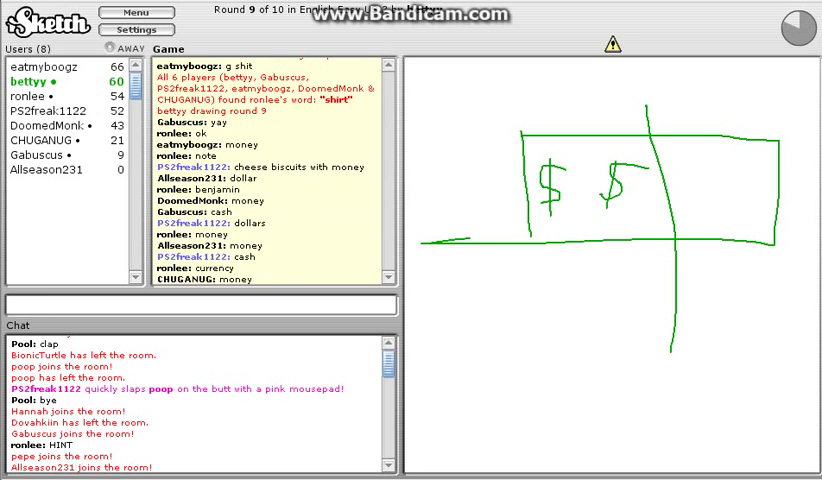
type("tip")
key("Return")
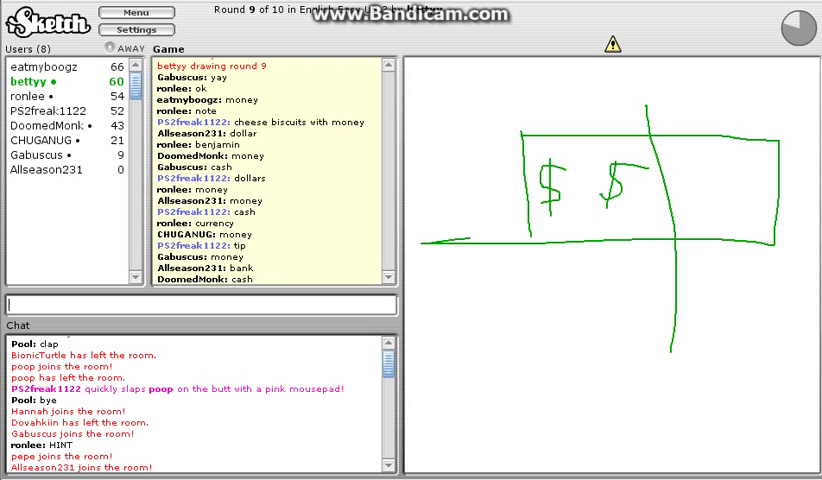
type("spli")
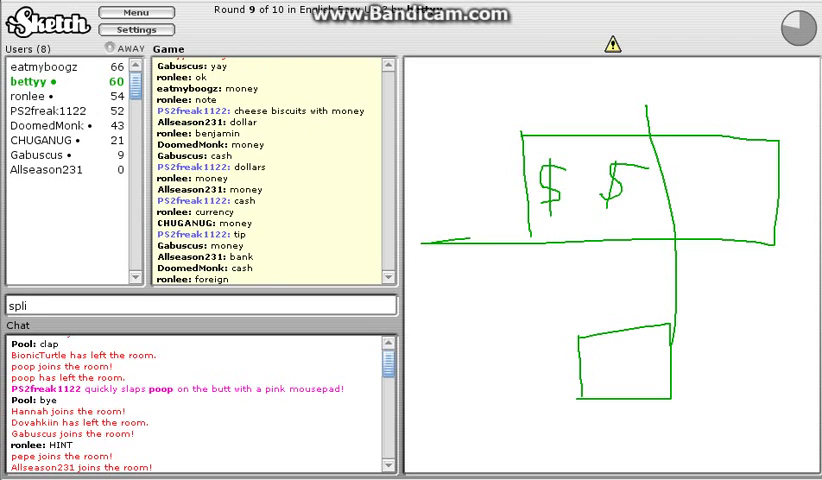
type("tting")
key("Return")
type("d")
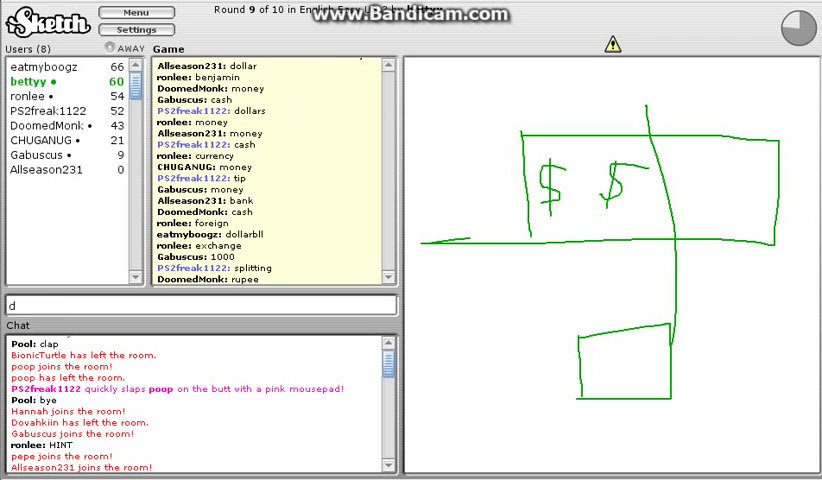
type("ough")
key("Return")
type("wa")
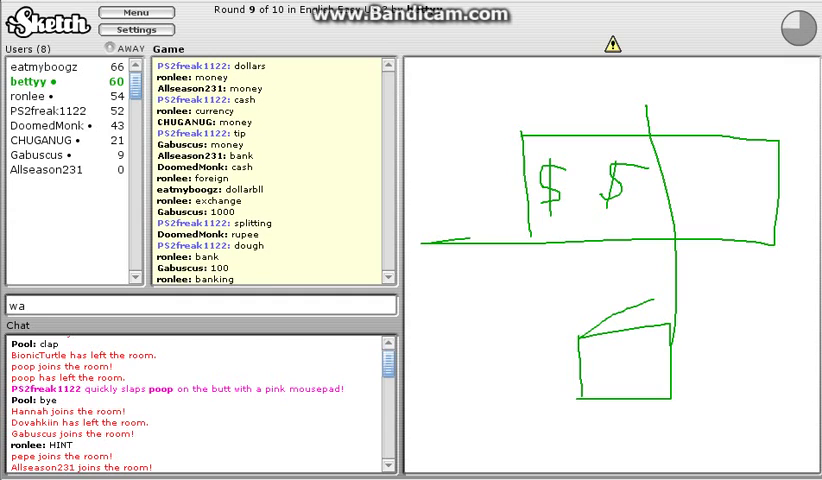
type("llet")
Guess wallet, fold, checking and deposit until 'billfold' is revealed
key("Return")
type("f")
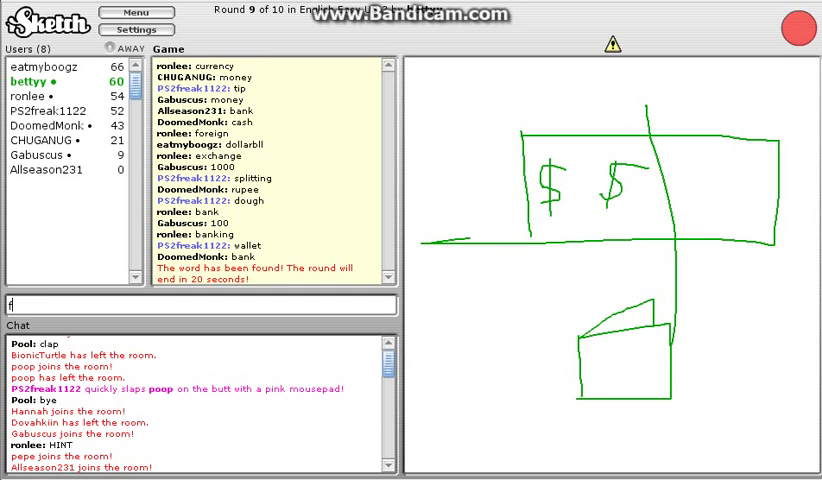
type("old")
key("Return")
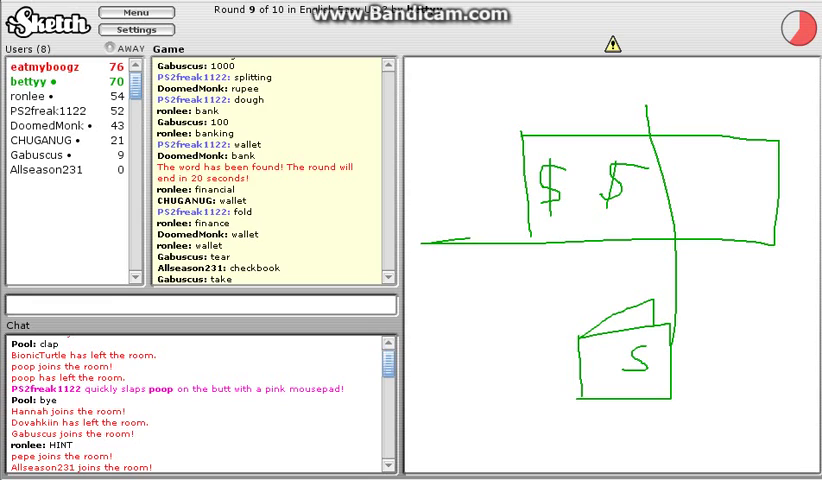
type("chick")
key("BackSpace")
key("BackSpace")
key("BackSpace")
type("e")
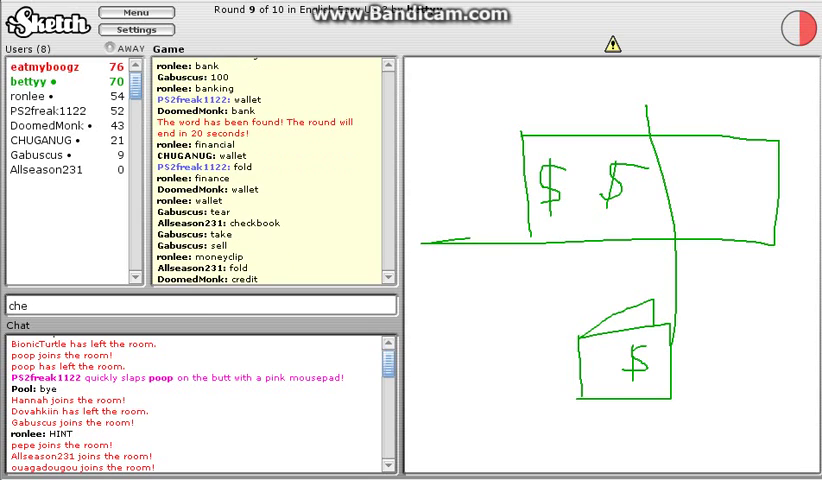
type("cking")
key("Return")
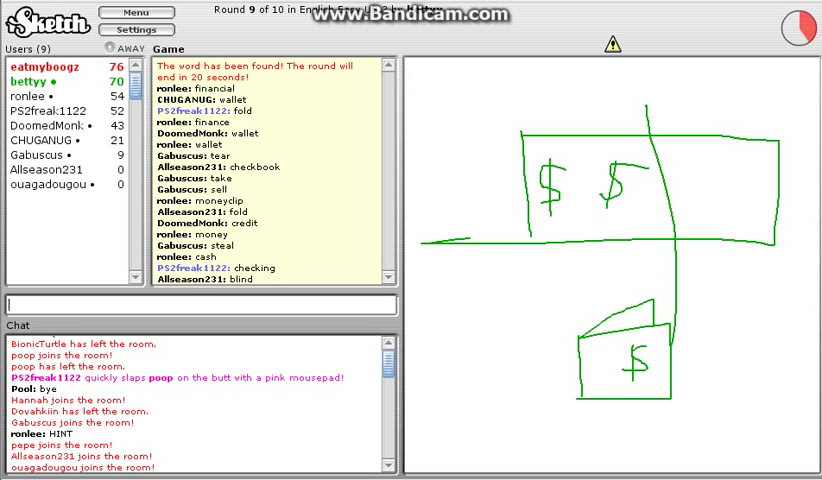
type("depos")
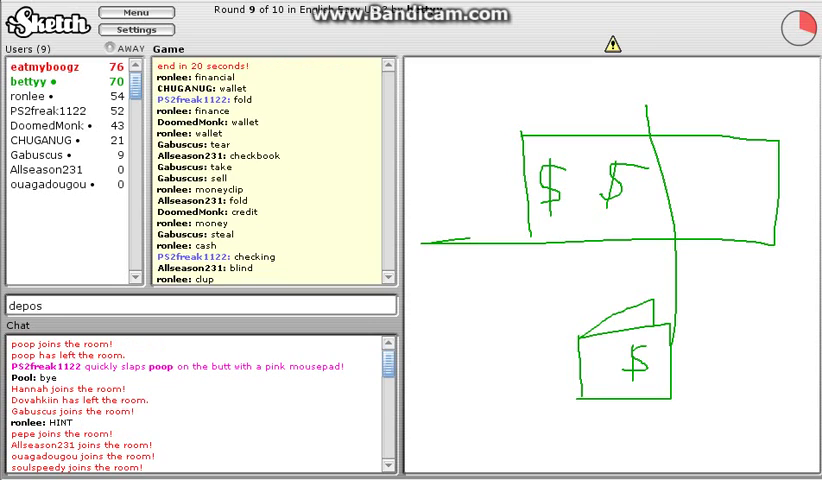
type("it")
key("Return")
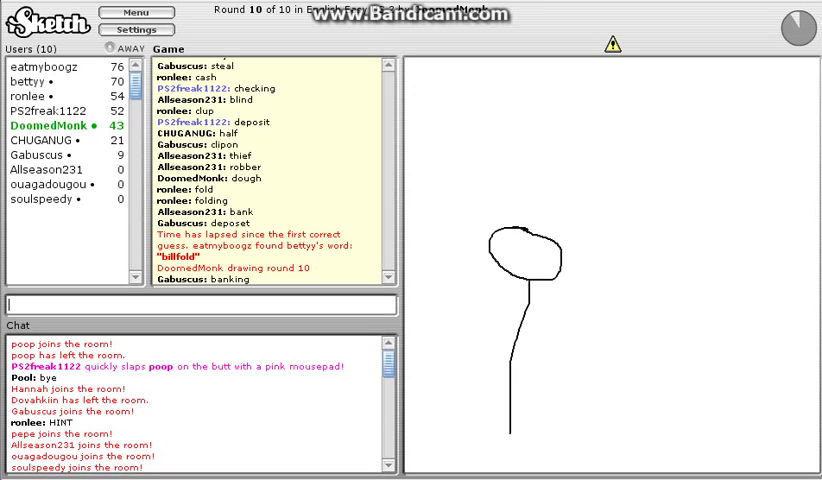
Make several drags over the game canvas during round 10's drawing
left_click_drag(524, 318, 576, 322)
left_click_drag(524, 326, 576, 358)
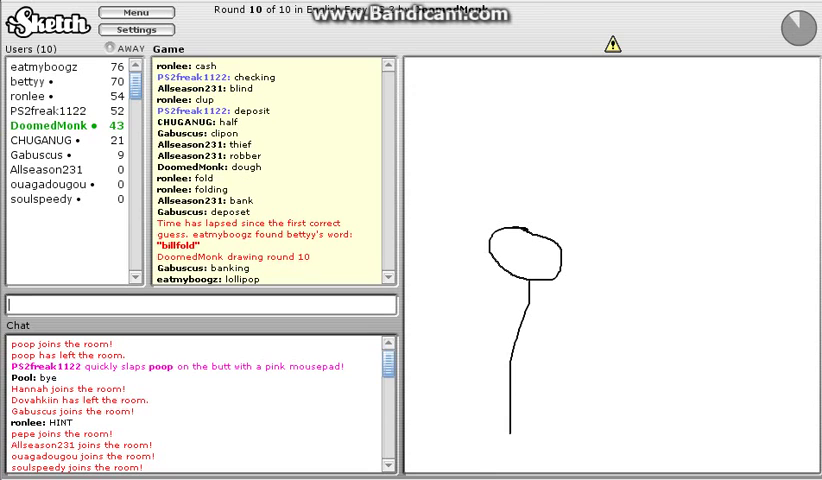
left_click_drag(510, 432, 478, 470)
left_click_drag(512, 432, 538, 456)
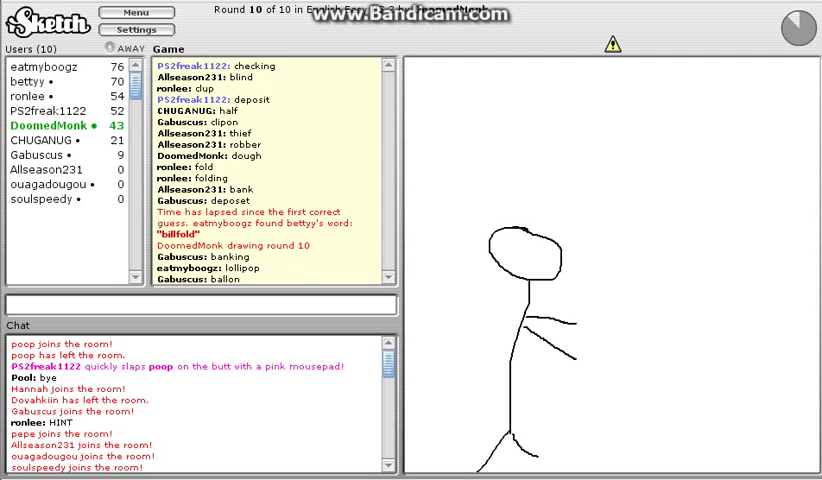
left_click_drag(521, 197, 533, 207)
left_click_drag(531, 185, 543, 195)
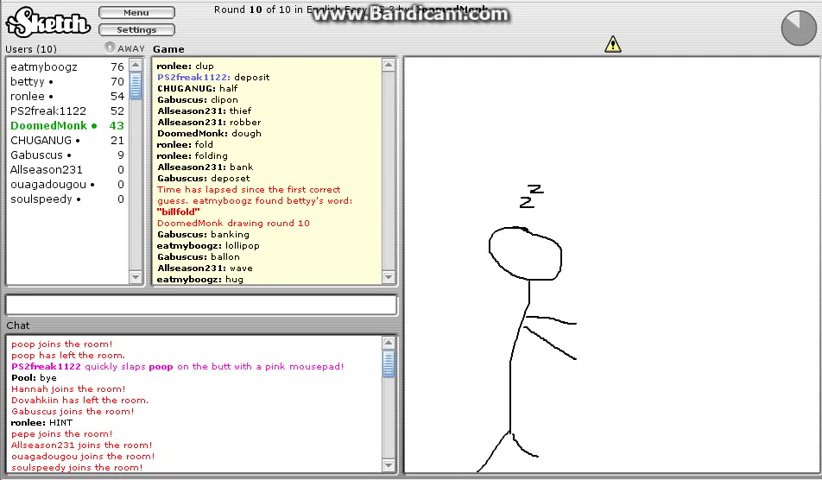
type("sleep")
type("ing")
Guess sleeping, dreaming and sleep, then 'sleepwalk' correctly
key("Return")
type("drea")
key("Return")
type("s")
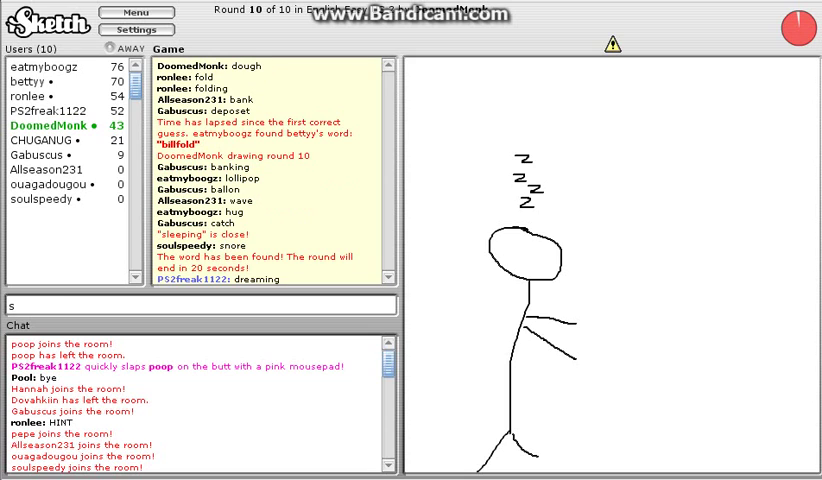
type("leep")
key("Return")
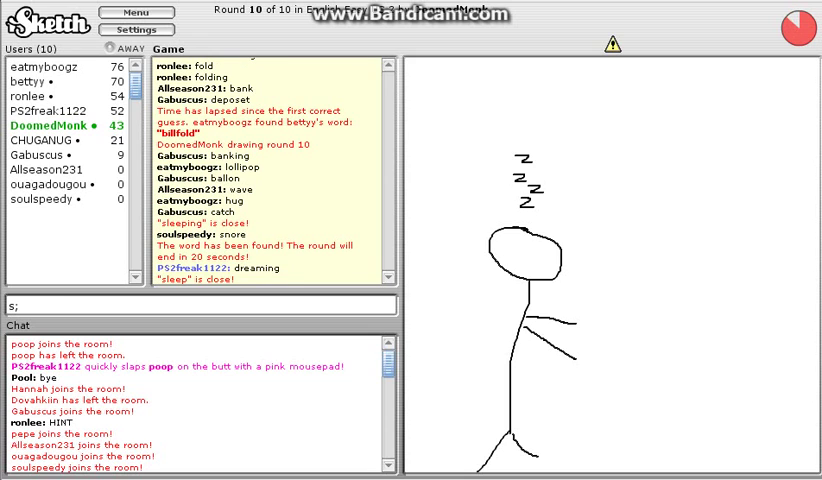
key("BackSpace")
type("leepwalk")
key("Return")
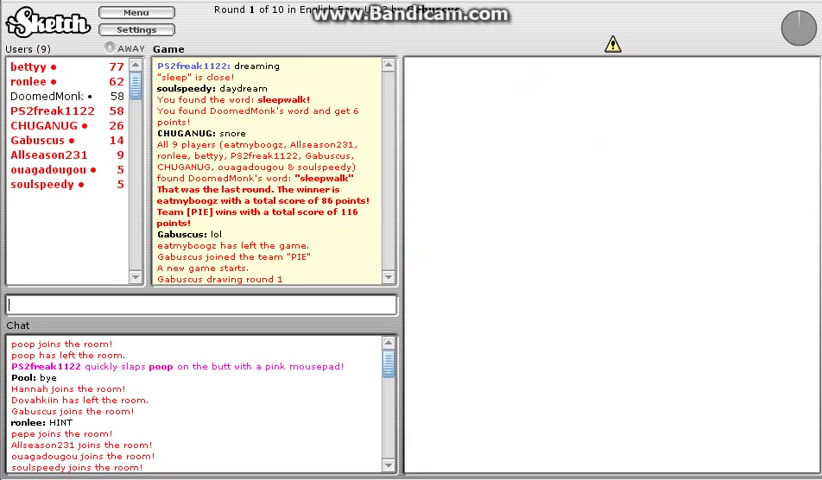
type("/team")
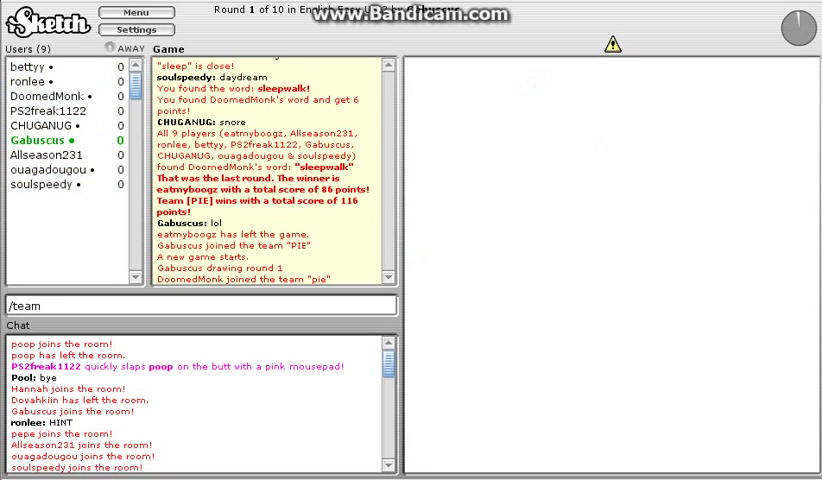
type(" pie")
Join team pie with /team pie, then guess egg, waffles, scrabled bologna and dreaming
key("Return")
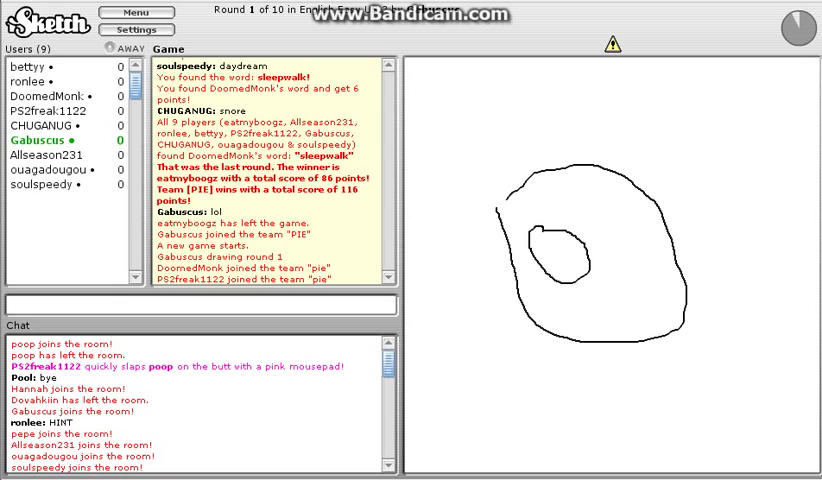
type("egg")
key("Return")
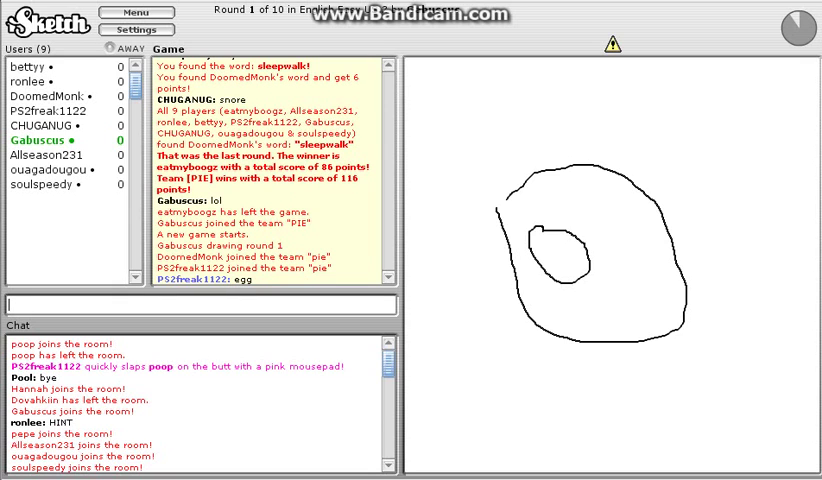
type("waffles")
key("Return")
type("sc")
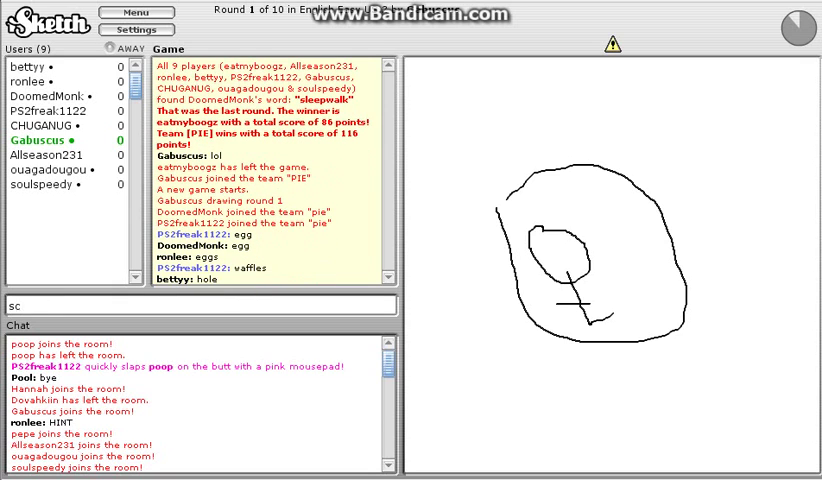
type("rabled")
type(" bol")
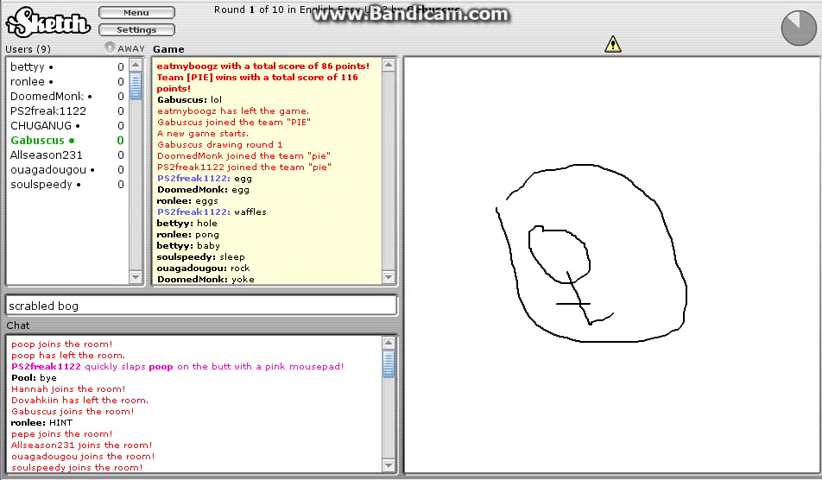
type("ogna")
key("Return")
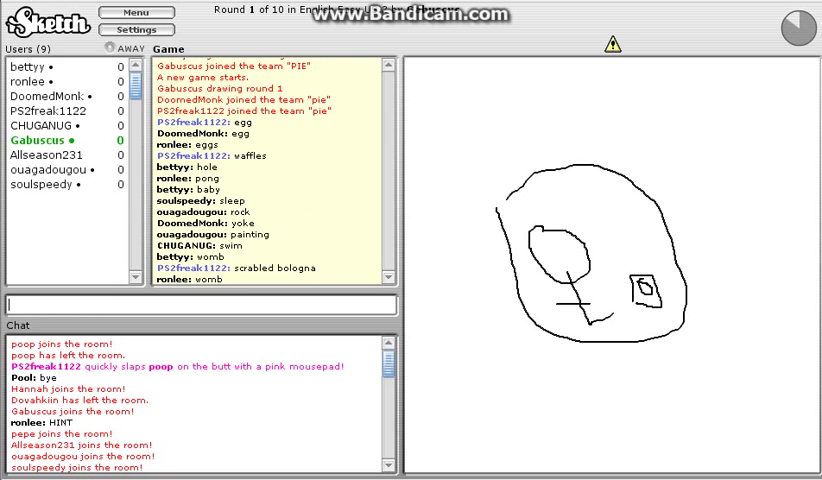
type("d")
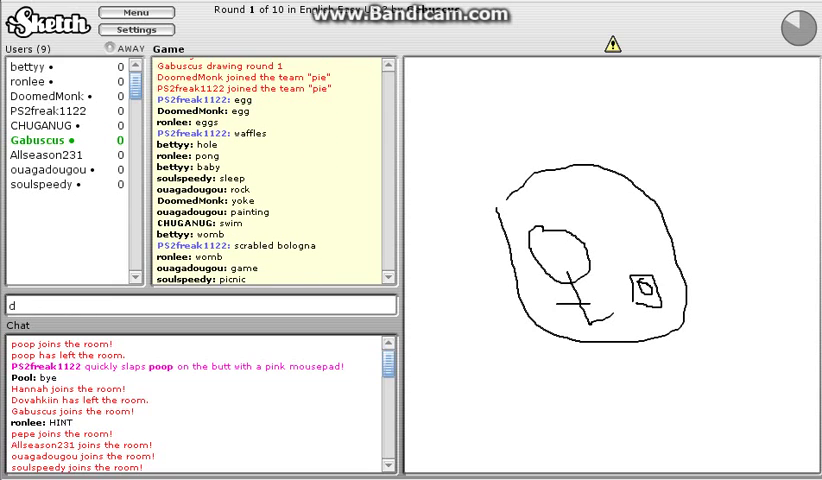
type("ream")
key("Return")
type("dayd")
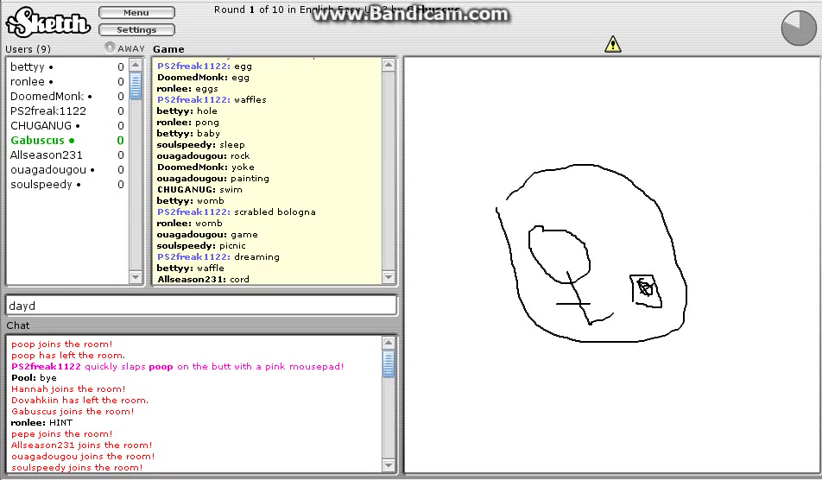
type("ream")
Guess daydream, driving, vehicle, accelerate, break and brak until 'brake' is found
key("Return")
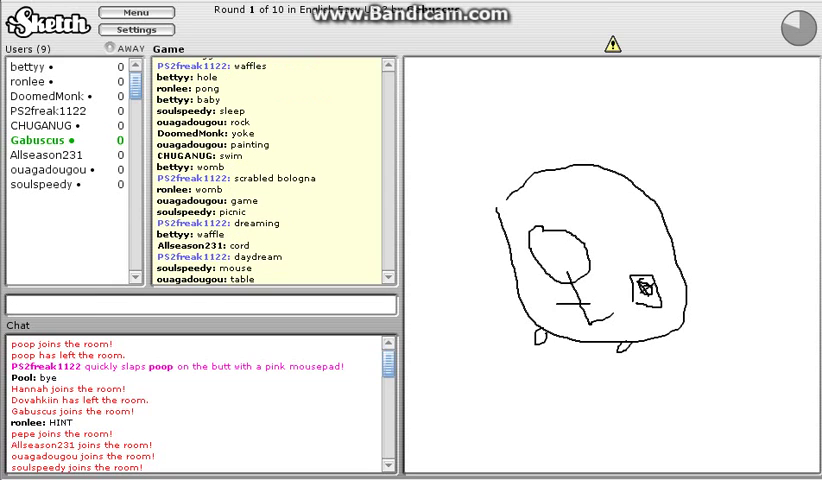
type("drivin")
key("Return")
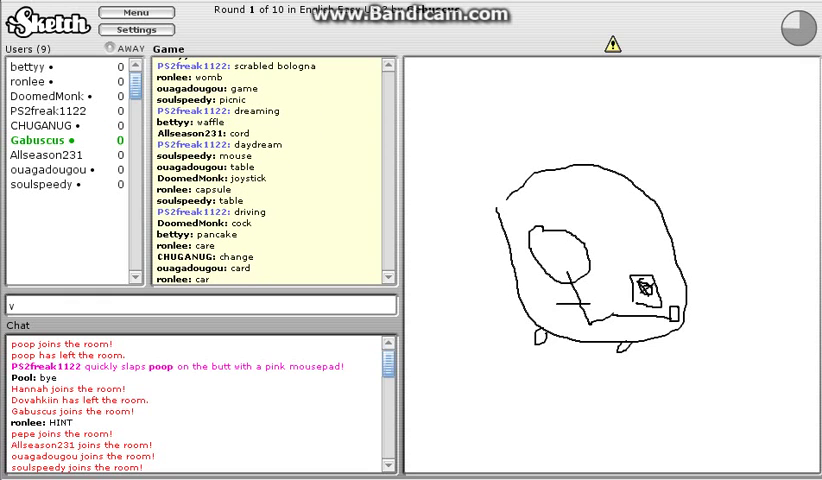
type("ehicle")
key("Return")
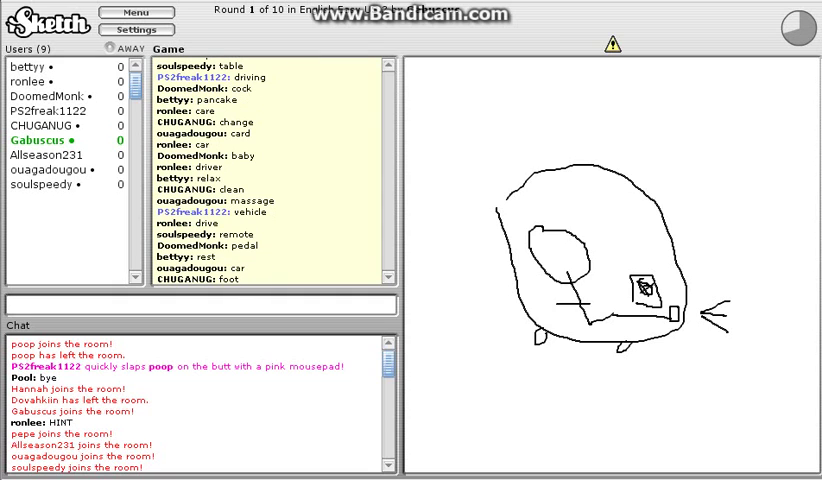
type("accelerate")
key("Return")
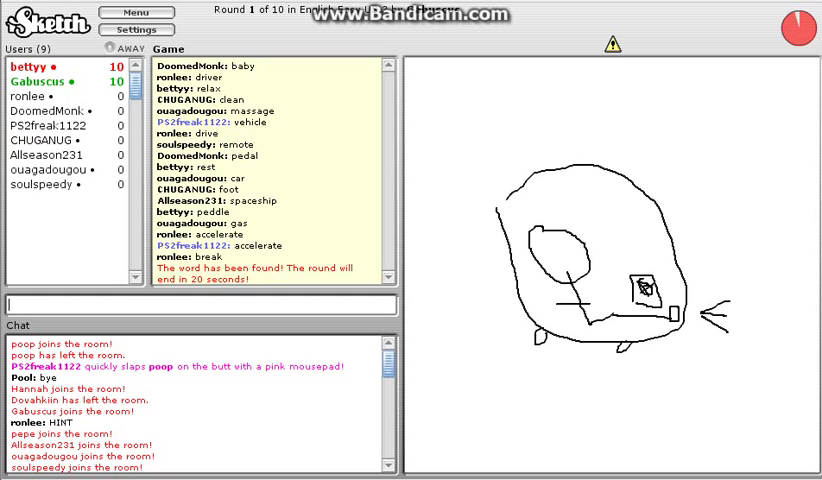
type("break")
key("Return")
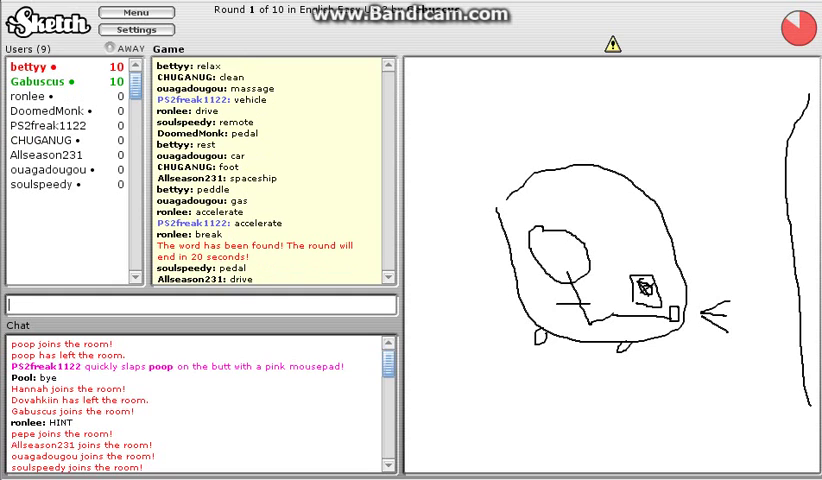
type("brak")
key("Return")
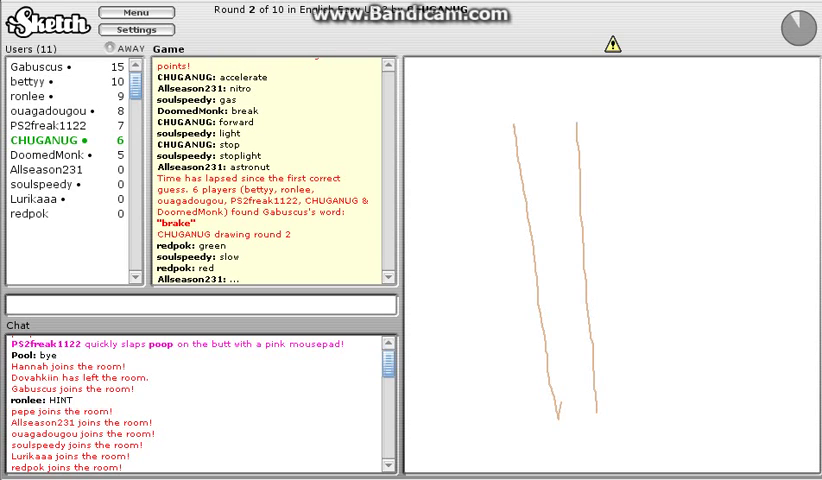
type("st")
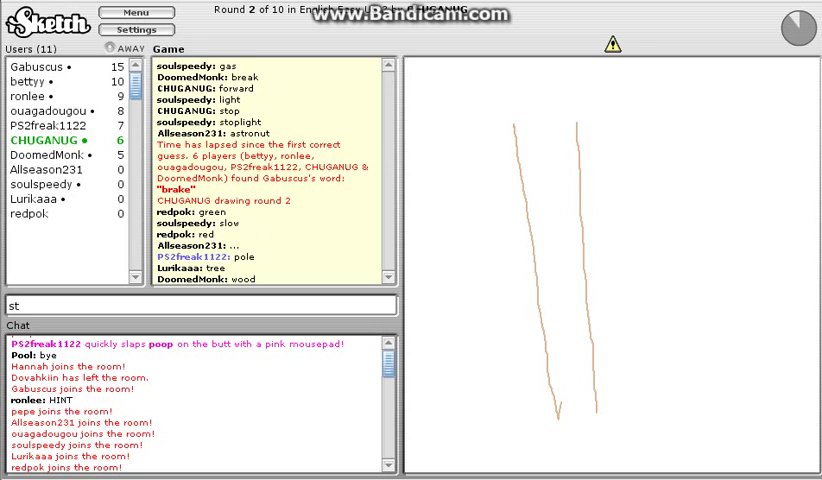
type("ick")
Guess stick, ruler, measurement, yard and ruler again, then 'ladder' correctly
key("Return")
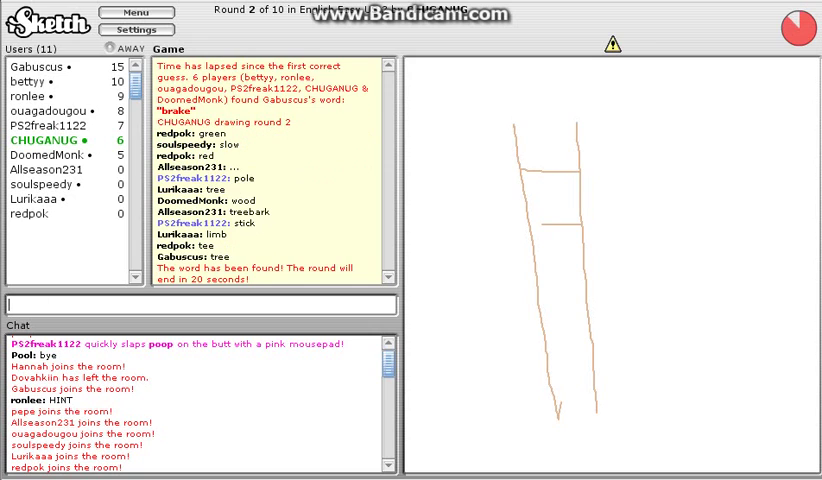
type("ruler")
key("Return")
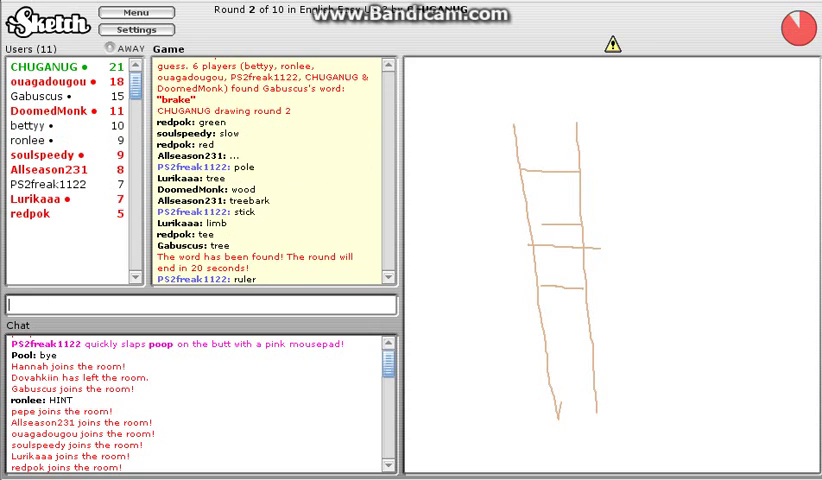
type("measurement")
key("Return")
type("yard")
key("Return")
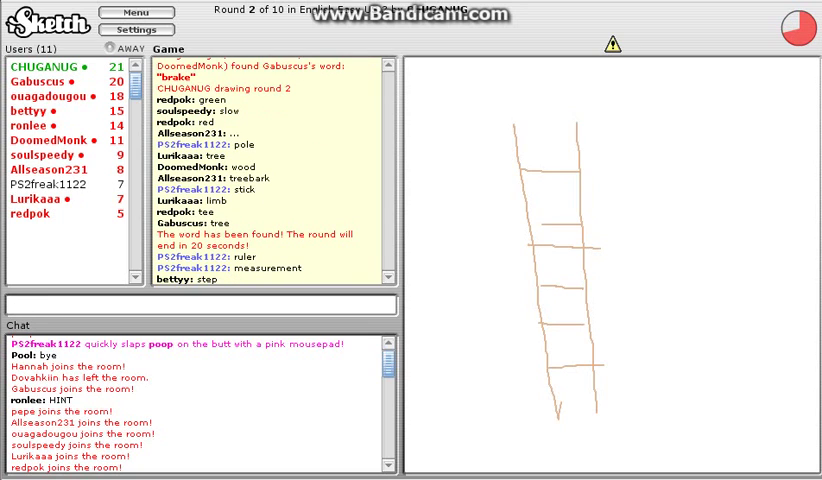
type("ruler")
key("Return")
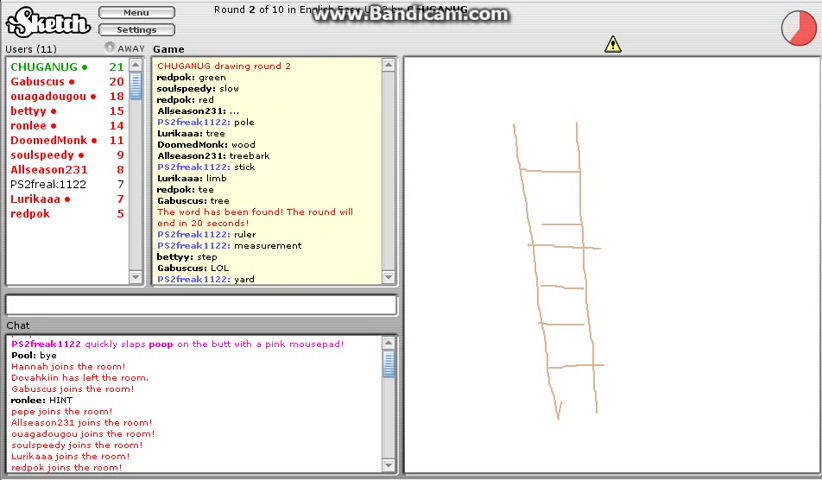
type("ladder")
key("Return")
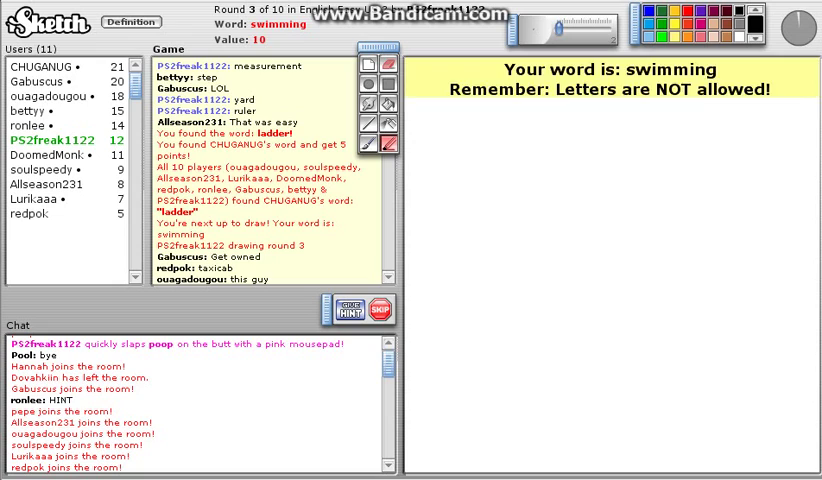
Sketch a flat pool slab with two joined posts above it
left_click_drag(450, 226, 626, 355)
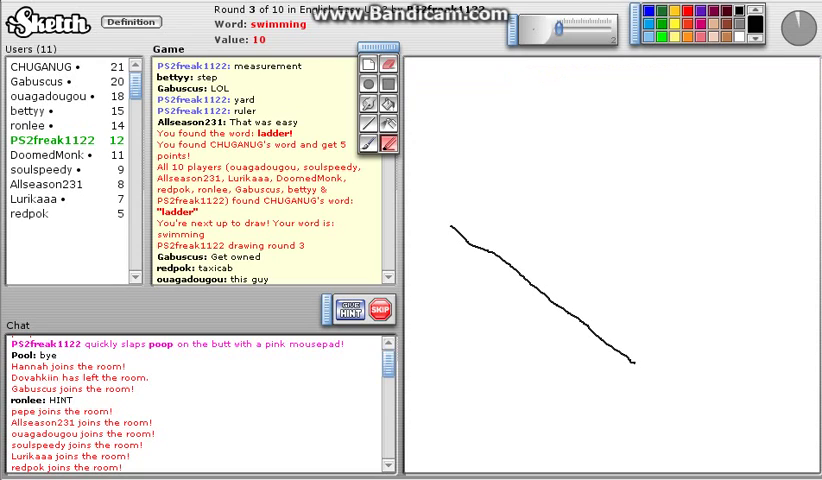
mouse_move(452, 226)
left_mouse_down()
mouse_move(590, 187)
mouse_move(711, 280)
mouse_move(634, 362)
left_mouse_up()
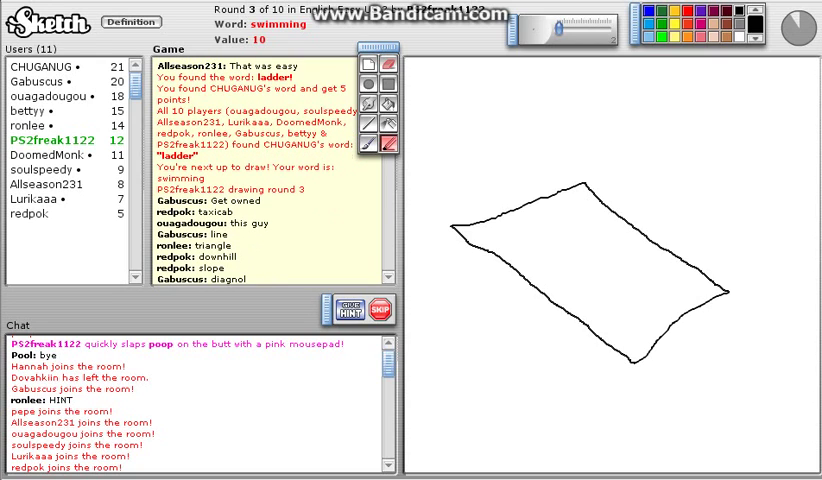
mouse_move(452, 238)
left_mouse_down()
mouse_move(497, 283)
mouse_move(629, 378)
mouse_move(724, 297)
left_mouse_up()
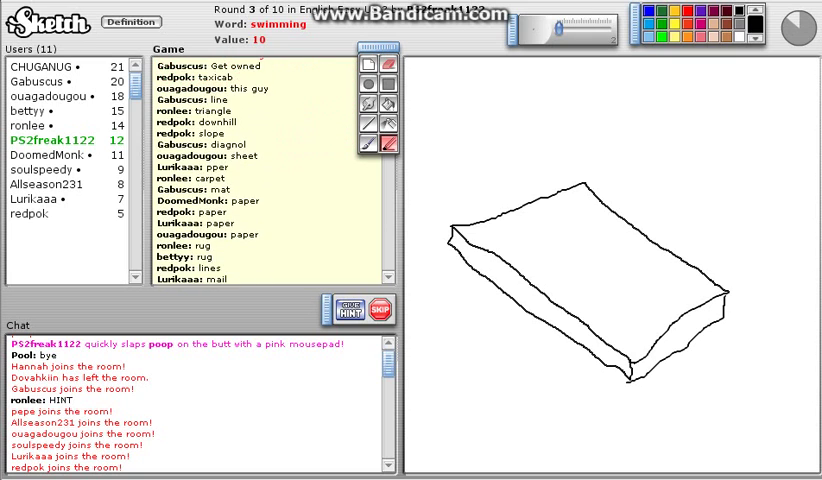
left_click_drag(509, 150, 509, 212)
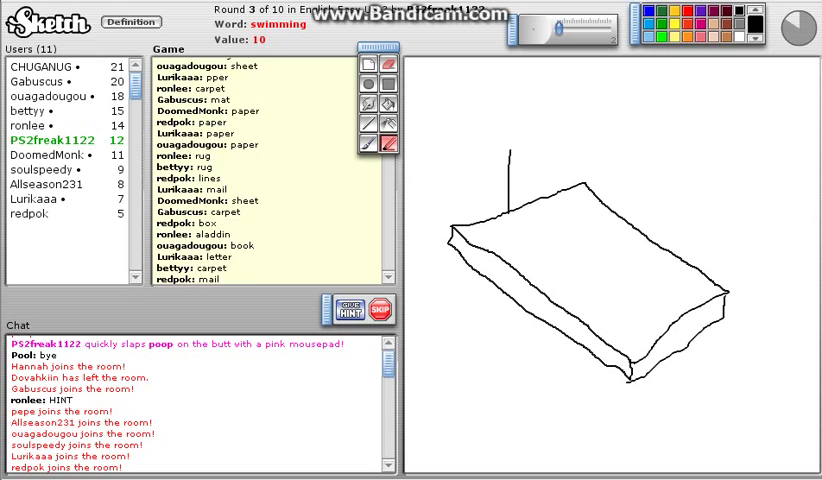
left_click_drag(533, 163, 539, 197)
mouse_move(510, 151)
left_mouse_down()
mouse_move(556, 187)
mouse_move(572, 183)
left_mouse_up()
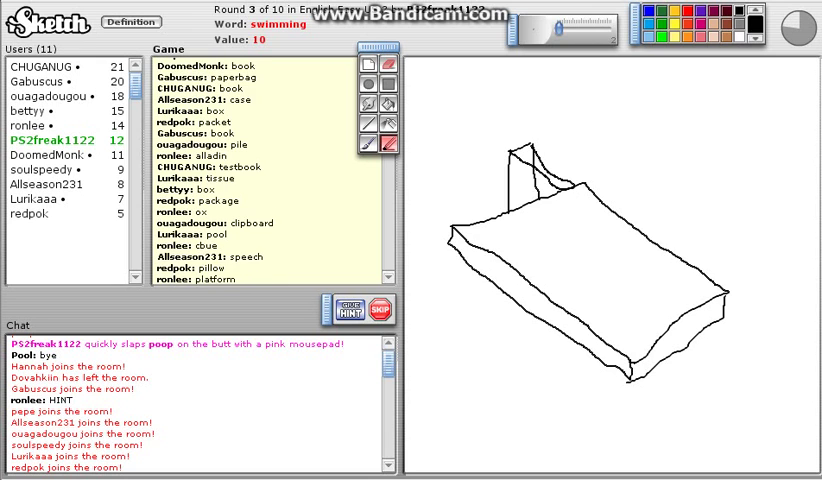
mouse_move(511, 176)
left_mouse_down()
mouse_move(530, 165)
mouse_move(530, 189)
left_mouse_up()
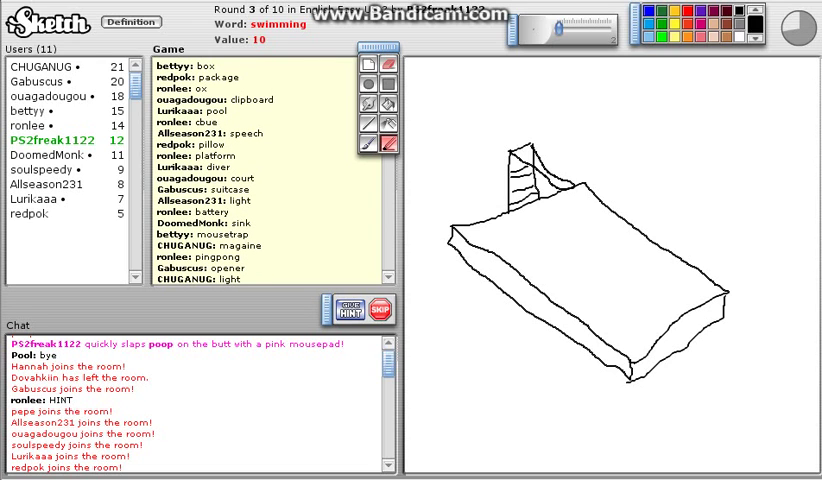
Draw purple wavy water ripples across the pool
left_click(739, 11)
mouse_move(473, 231)
left_mouse_down()
mouse_move(498, 216)
mouse_move(588, 203)
left_mouse_up()
left_click_drag(487, 238, 595, 221)
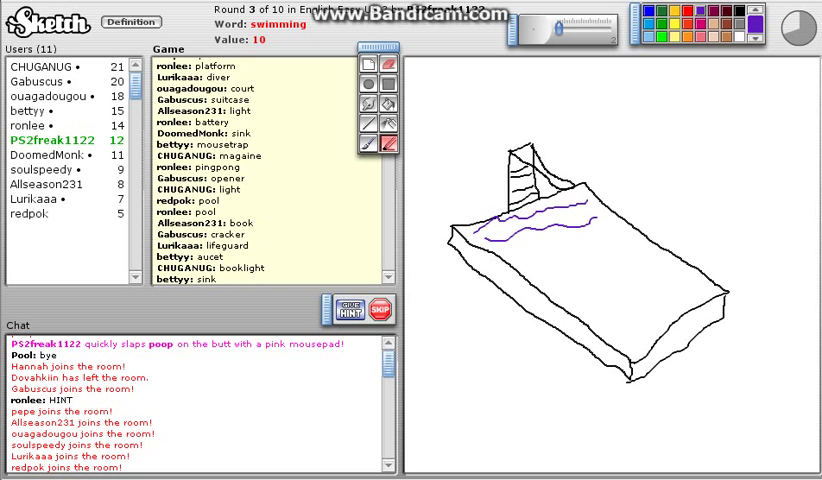
left_click_drag(509, 255, 606, 237)
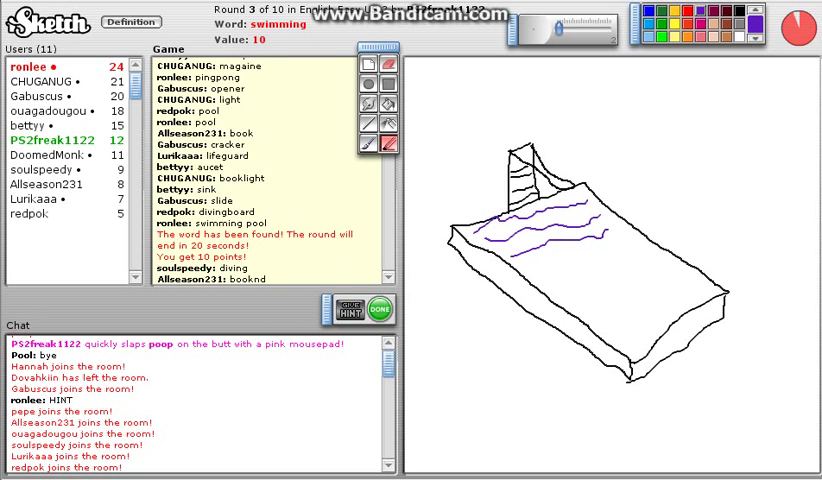
left_click_drag(530, 265, 628, 243)
left_click_drag(560, 280, 660, 262)
left_click_drag(566, 293, 620, 283)
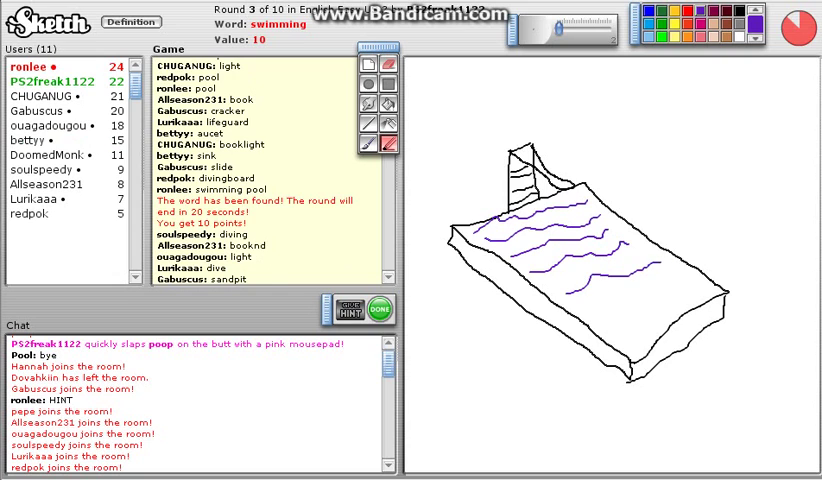
left_click_drag(585, 305, 680, 273)
left_click_drag(624, 320, 700, 293)
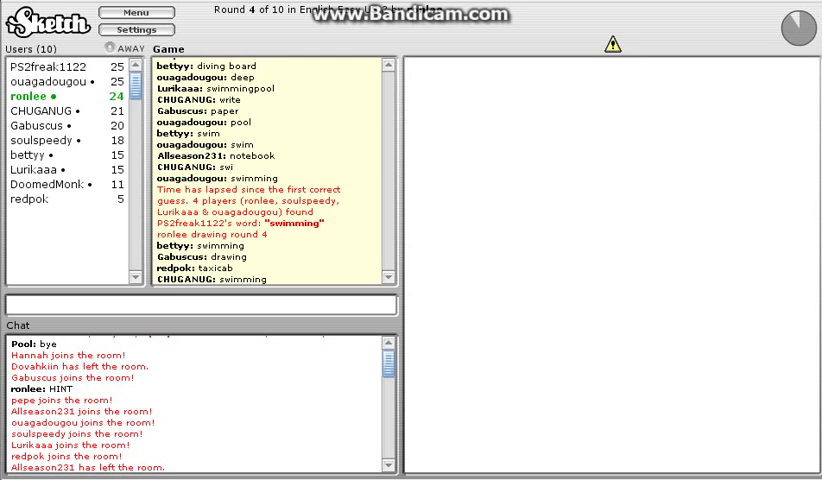
Post 'green cheese with ham', then guess date, wife and wedding
left_click_drag(508, 222, 496, 218)
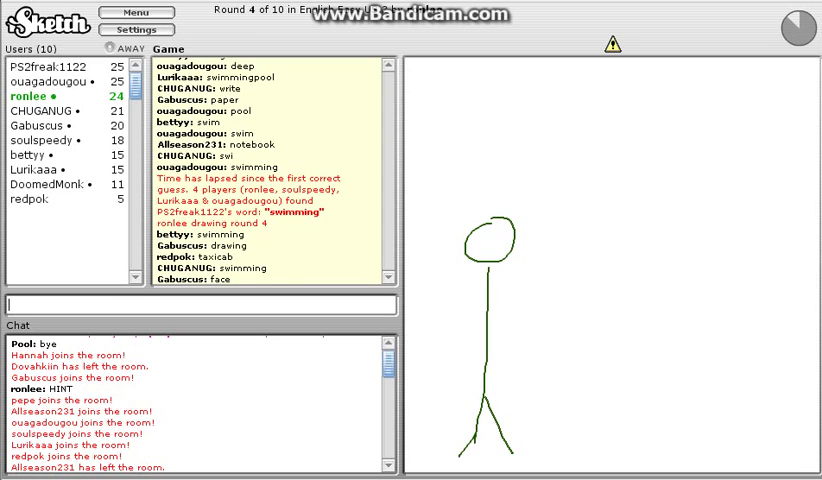
type("green")
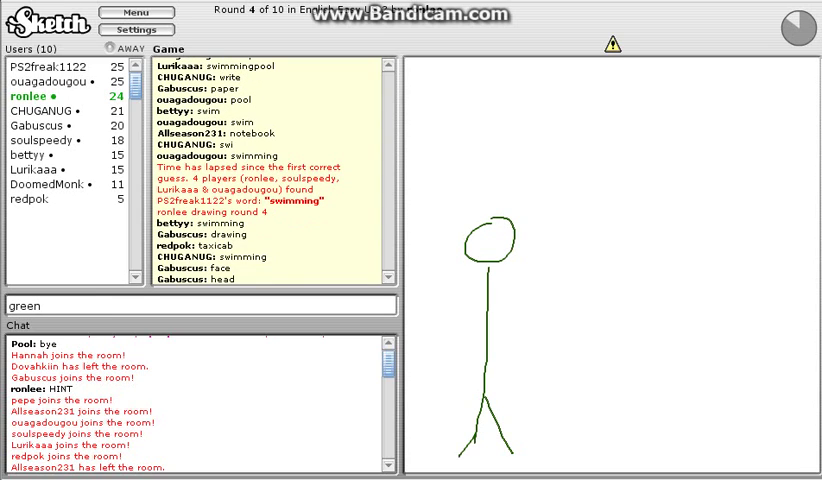
type(" cheese with h")
key("Return")
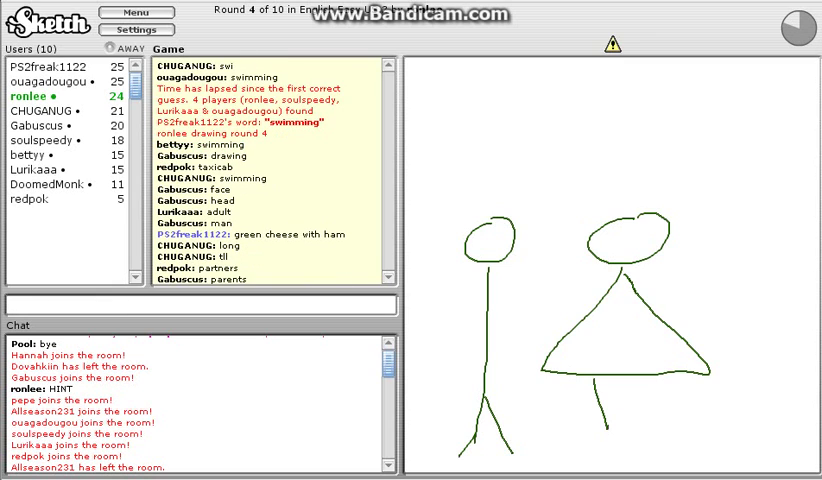
type("date")
key("Return")
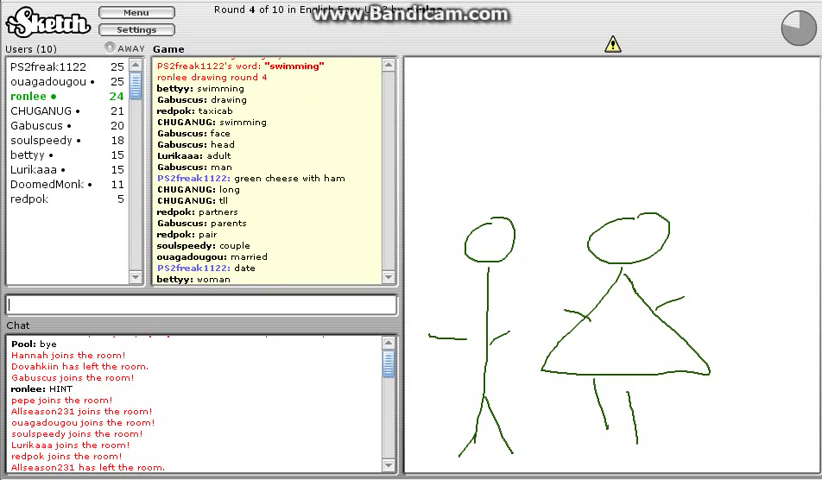
type("wife")
key("Return")
type("w")
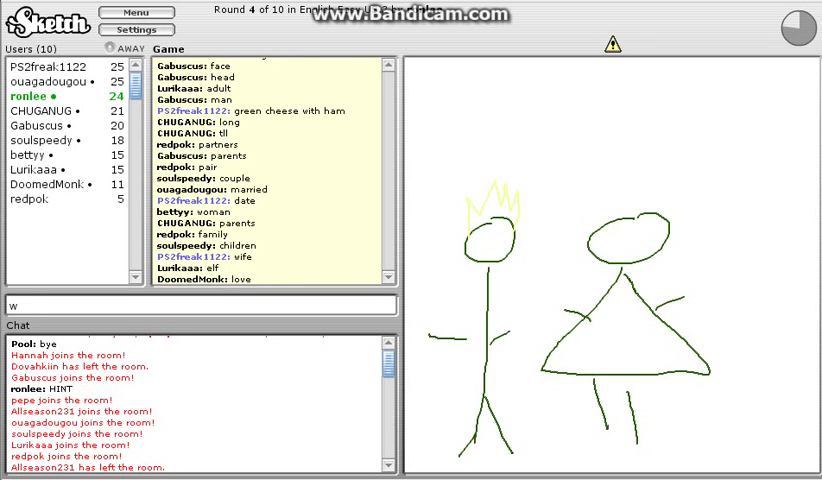
type("edding")
key("Return")
type("marria")
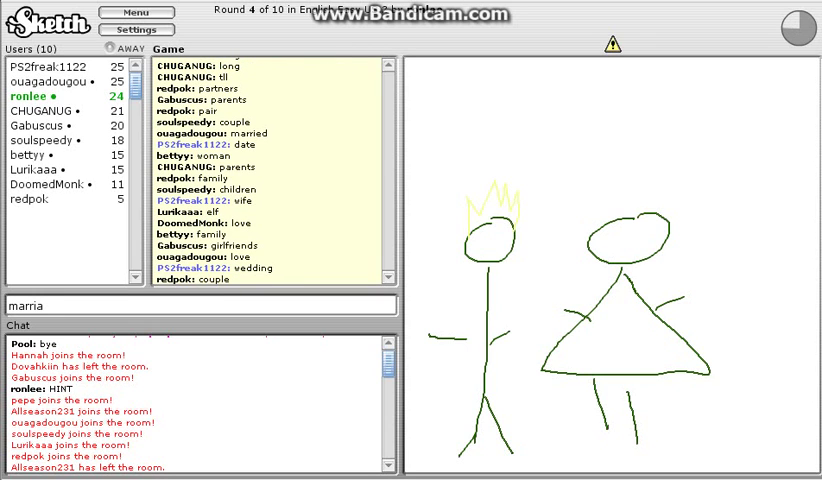
Guess marriage, married, marry, groom and bride
key("Return")
type("married")
key("Return")
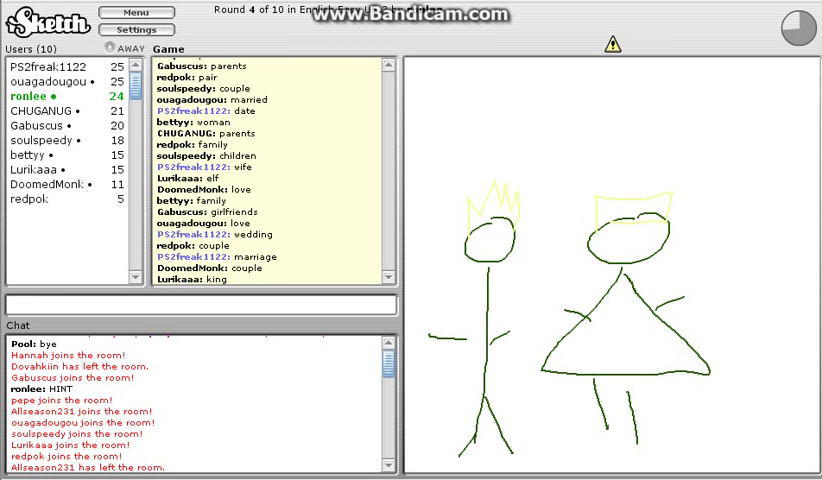
type("arry")
key("Return")
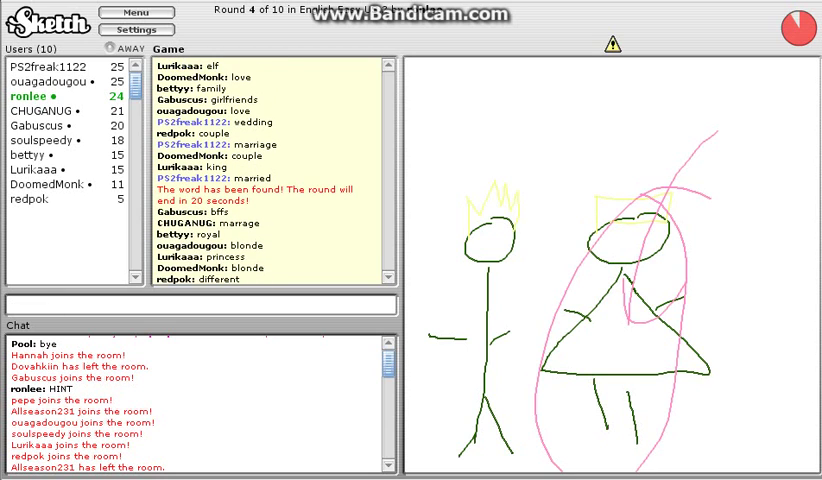
type("groom")
key("Return")
type("br")
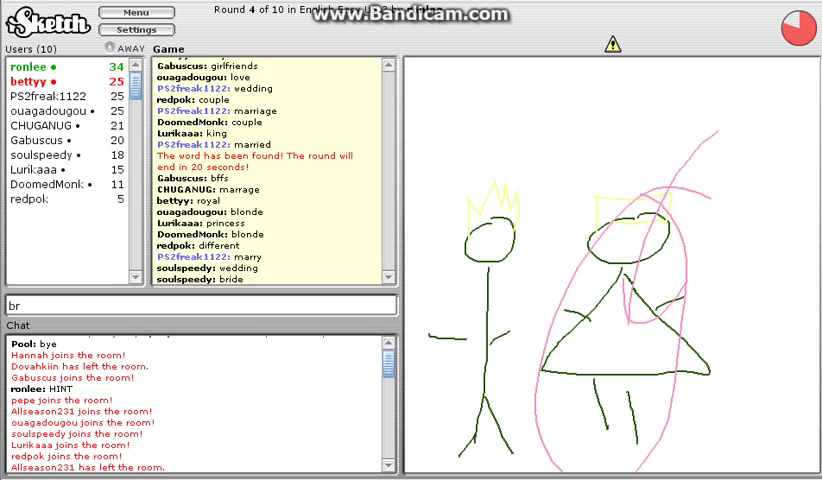
key("BackSpace")
key("BackSpace")
type("geirl")
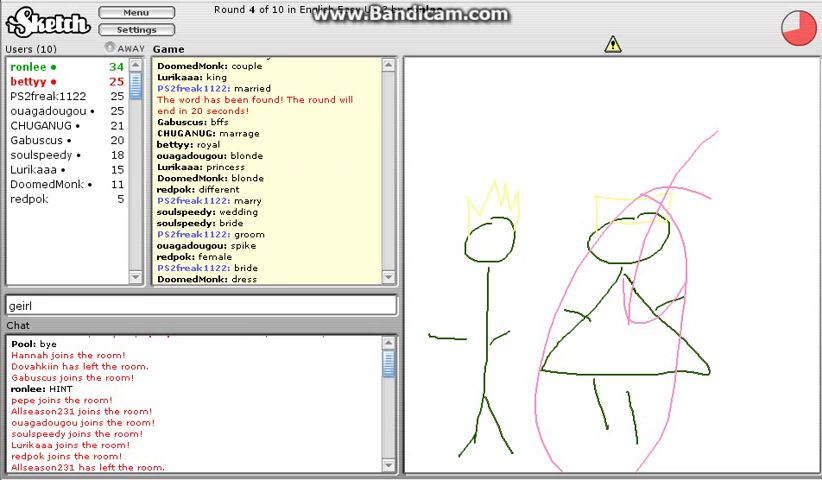
key("BackSpace")
key("BackSpace")
key("BackSpace")
key("BackSpace")
type("irl")
Guess girl, girlfriend, wife, husband, dress and skirt until 'queen' is revealed
key("Return")
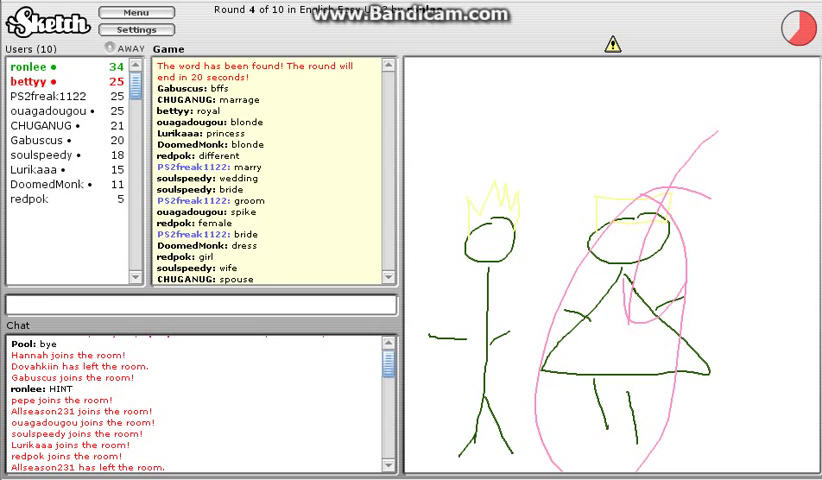
type("girlf")
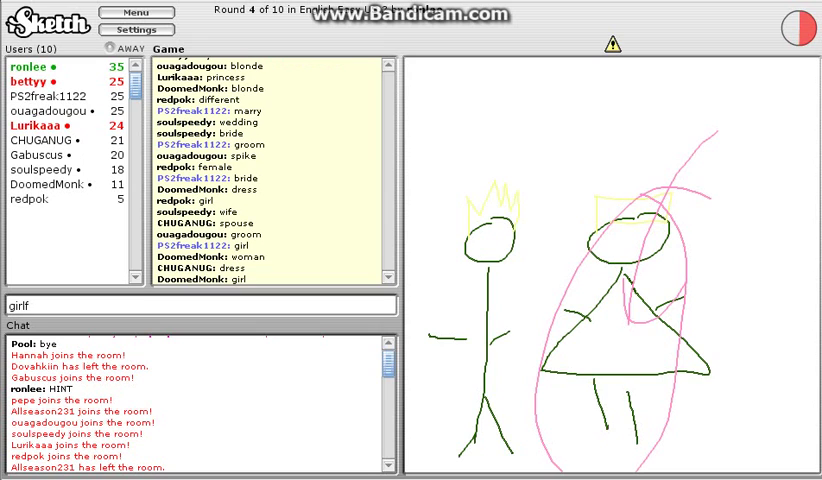
key("BackSpace")
key("BackSpace")
key("BackSpace")
type("w")
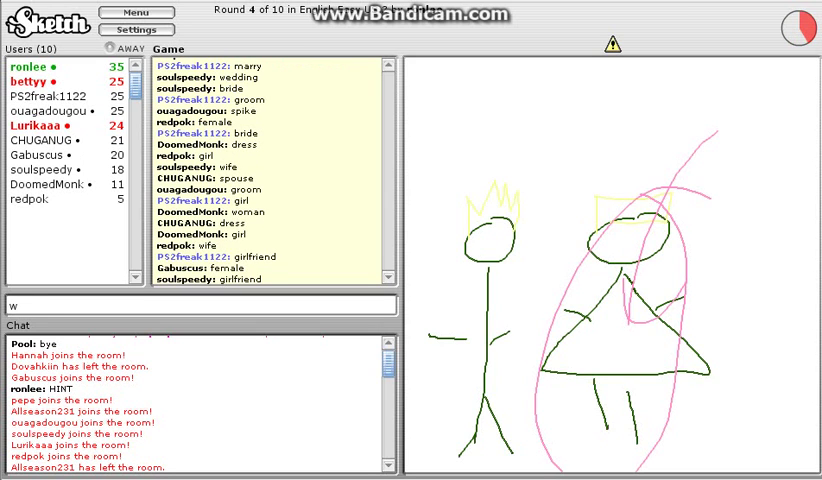
key("BackSpace")
type("h")
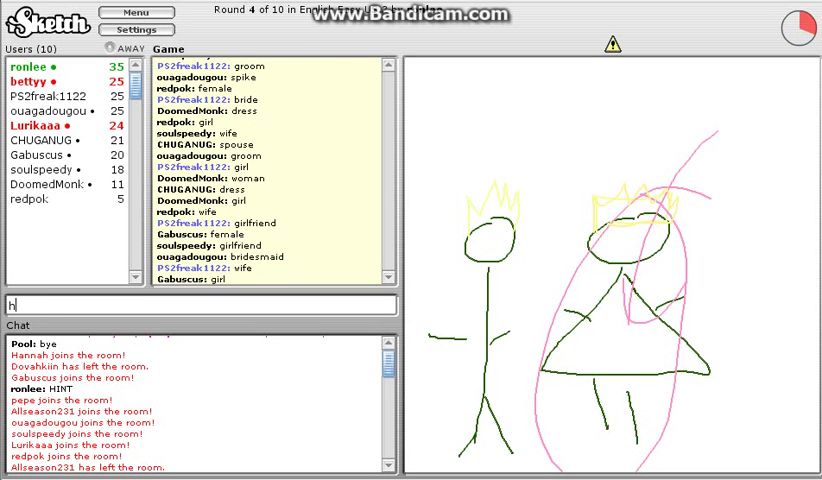
type("usband")
key("Return")
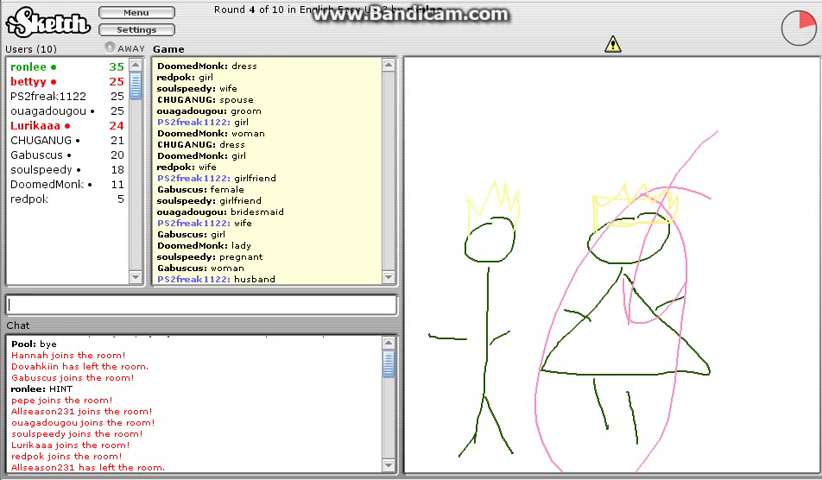
type("dress")
key("Return")
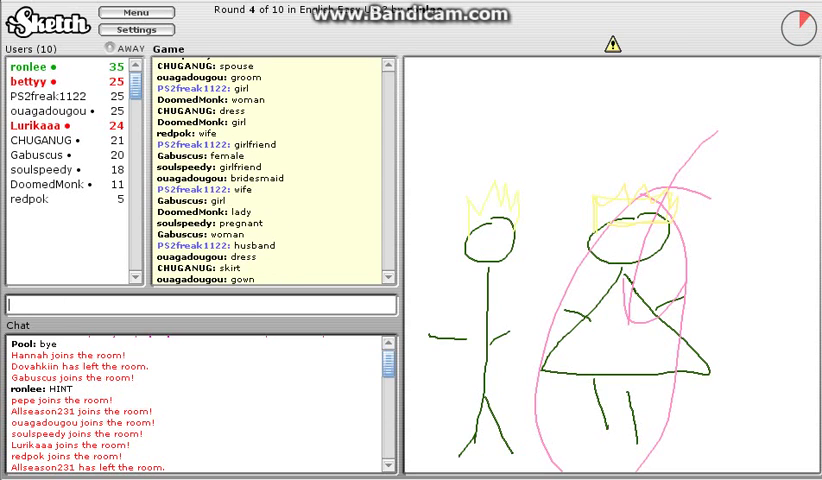
type("skir")
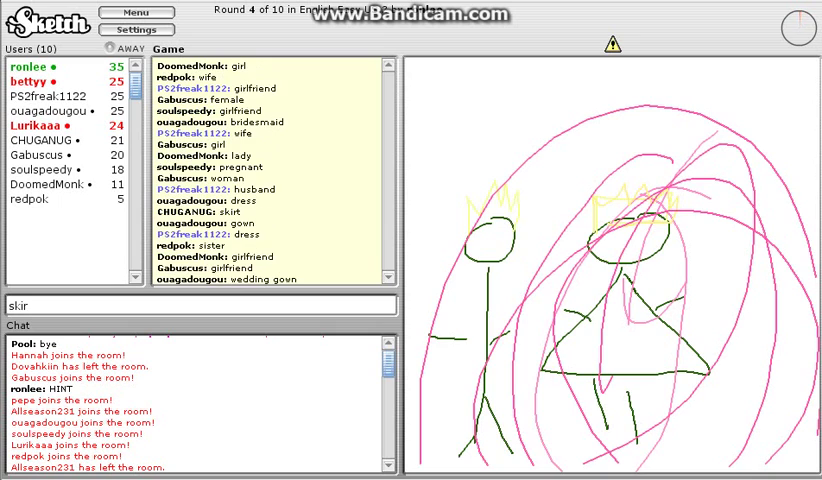
type("t")
key("Return")
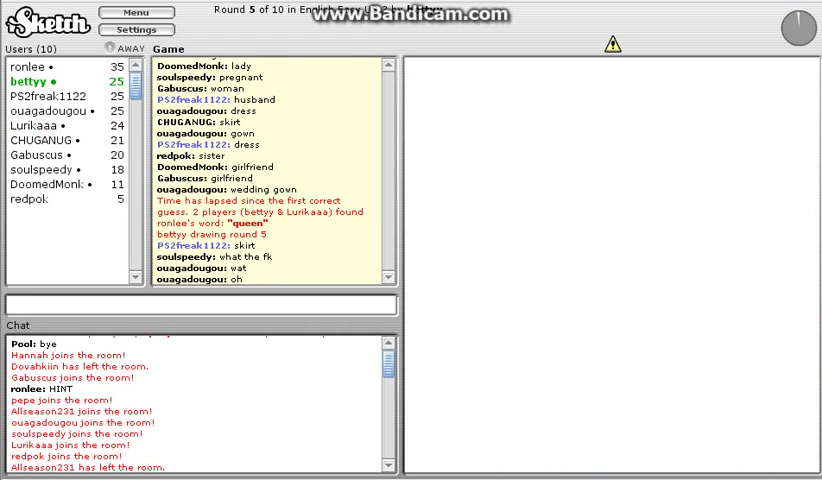
Post 'O.O' in chat, then guess skateboard, cliff, falling and flying
key("BackSpace")
type("O.O")
key("Return")
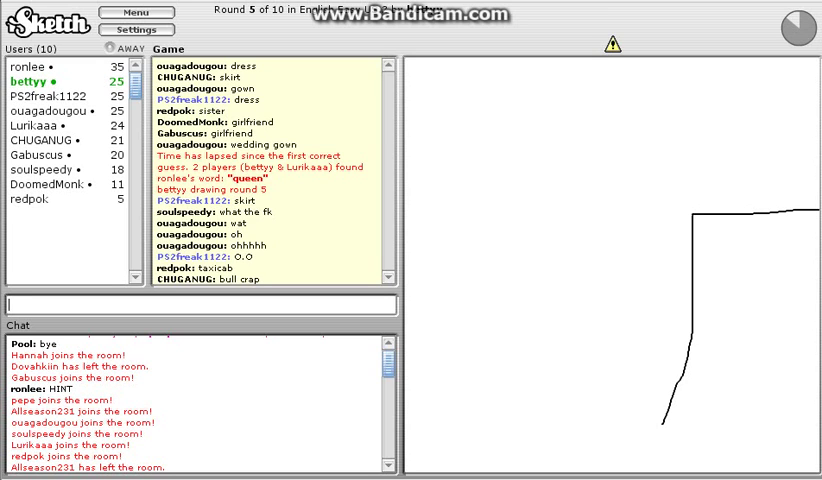
type("skateboard")
key("Return")
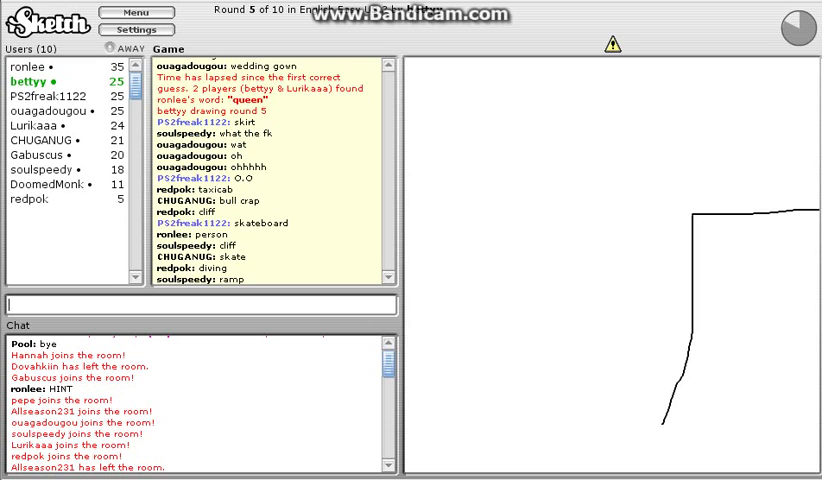
type("cl")
key("BackSpace")
key("BackSpace")
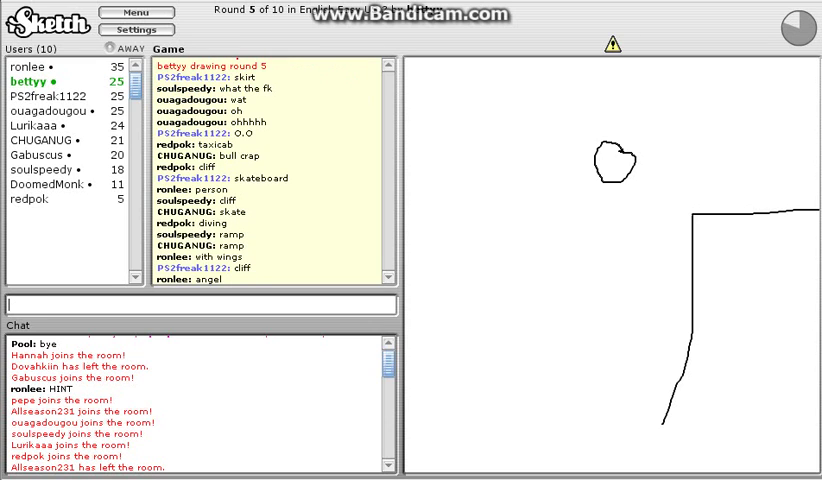
type("falling")
key("Return")
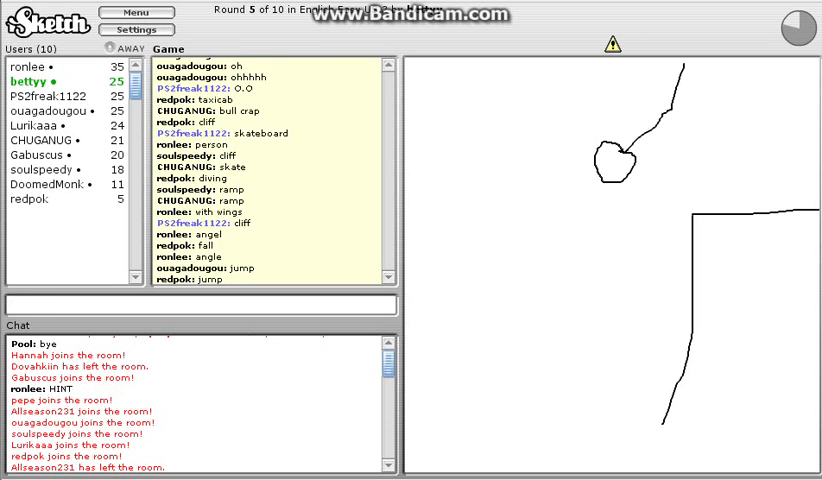
type("flying")
key("Return")
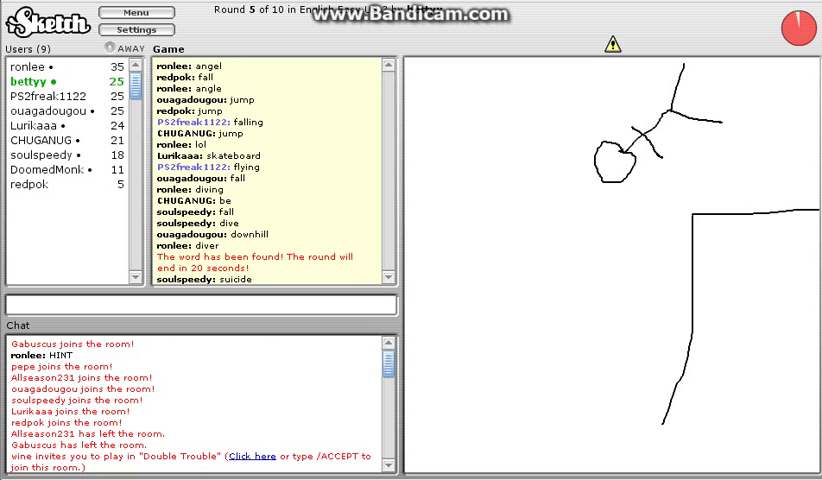
type("che")
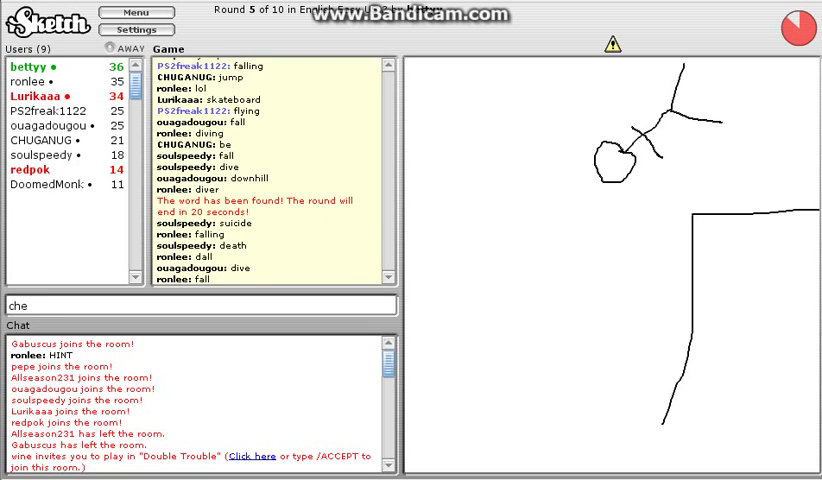
type("ese")
Guess cheese, falling, downward, fly and gliding until 'skydive' is revealed
key("Return")
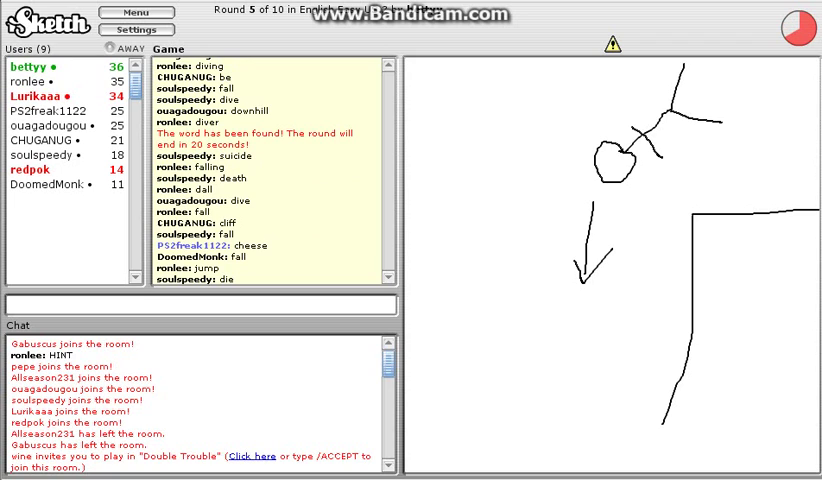
type("falli")
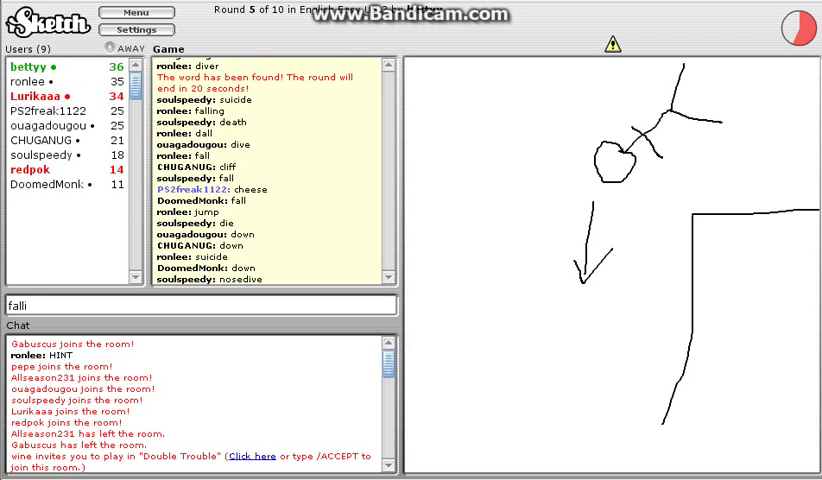
type("ng")
key("Return")
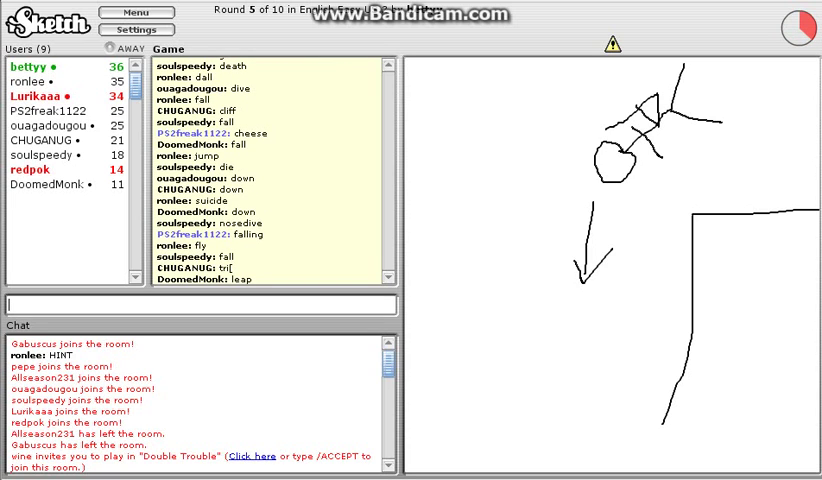
type("downw")
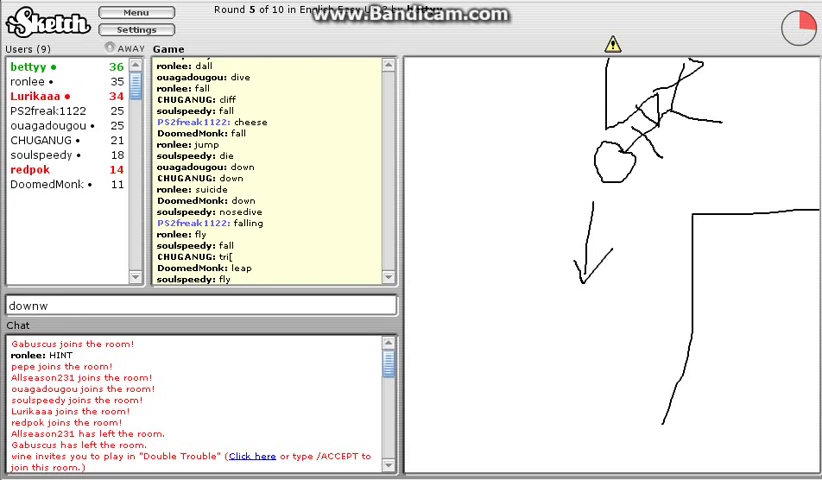
type("ard")
key("Return")
type("fly")
key("Return")
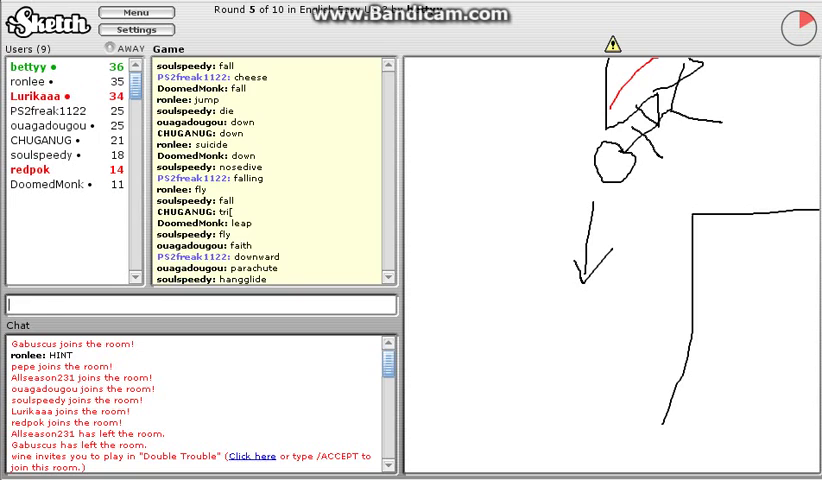
type("glidi")
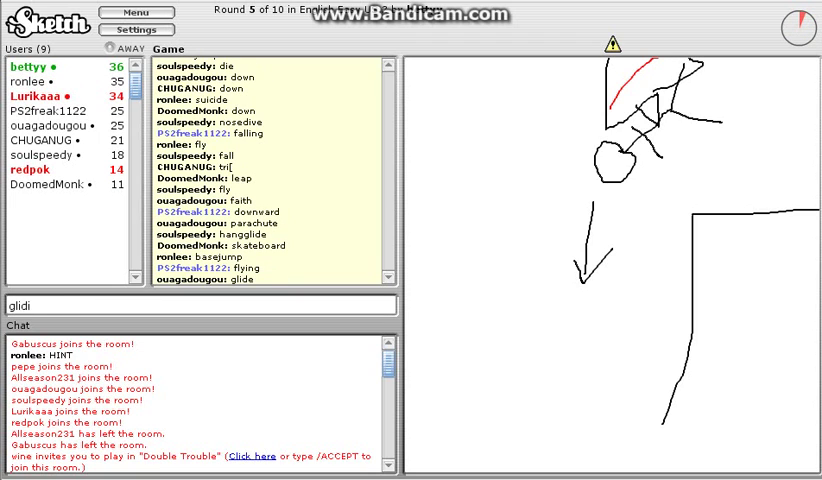
type("ng")
key("Return")
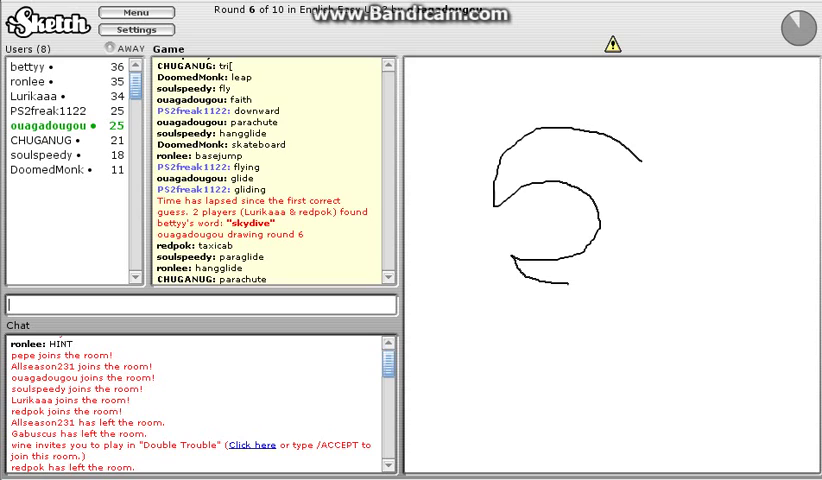
type("scr")
type("ew")
Guess screw, wave, bolt, wrench and dinosaur for the round-6 drawing
key("Return")
type("wave")
key("Return")
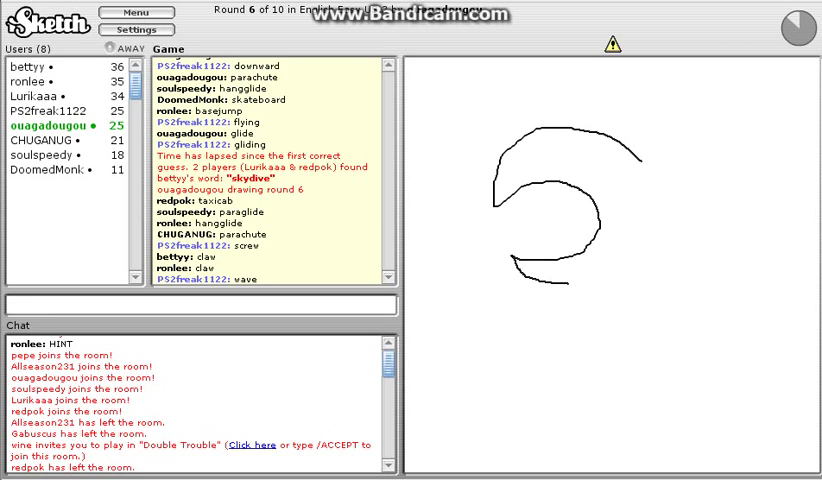
type("bolt")
key("Return")
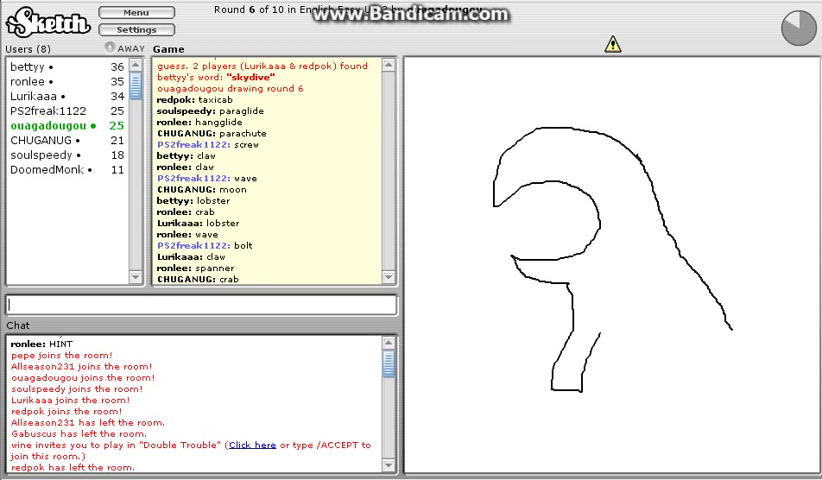
type("wrench")
key("Return")
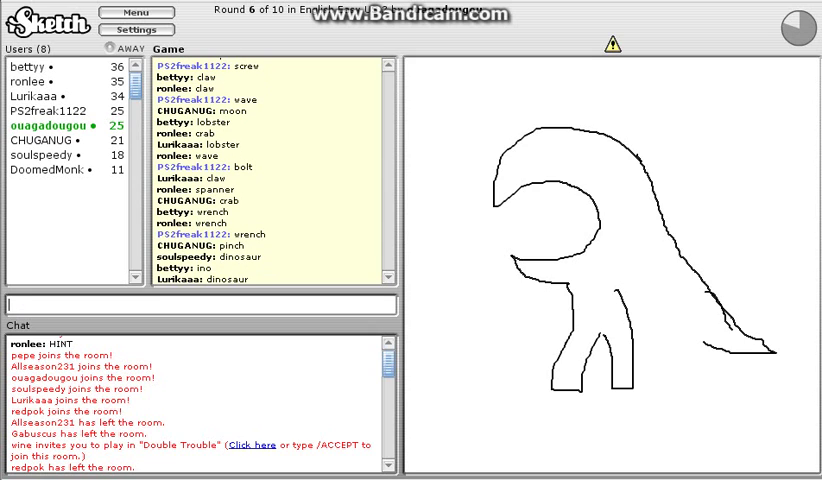
type("osaur")
key("Return")
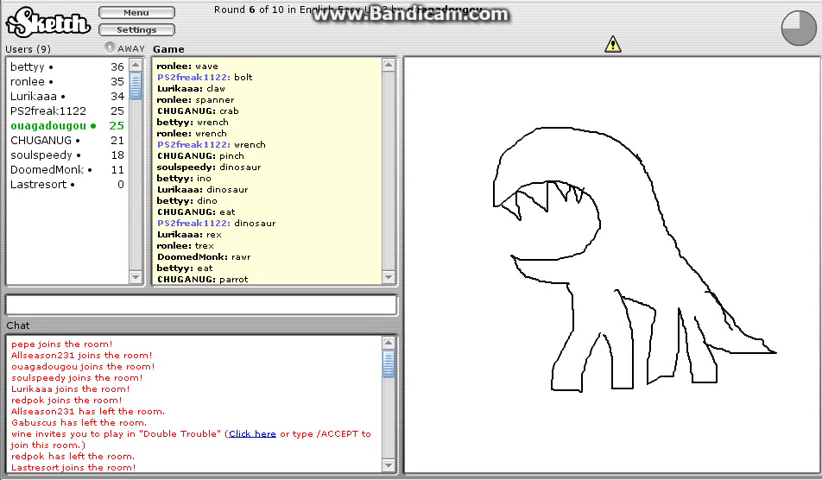
type("teeth")
Guess teeth, roar, demon, teerex and bigger, correcting a typo before bigger
key("Return")
type("roar")
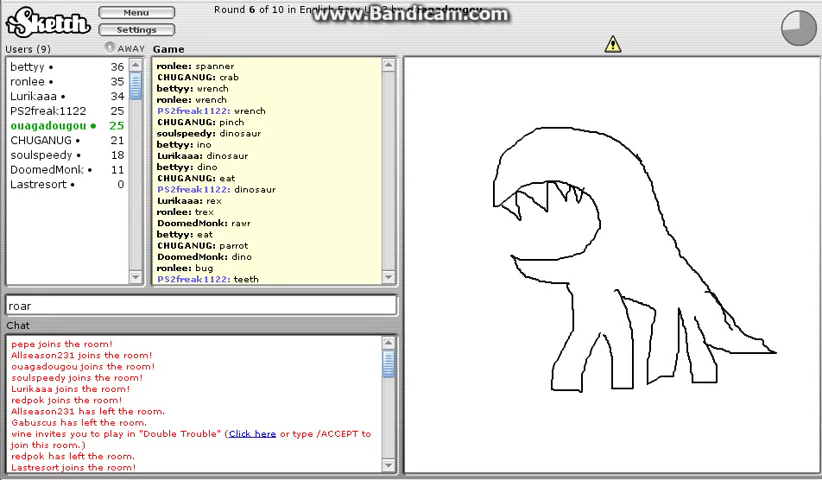
key("Return")
type("demo")
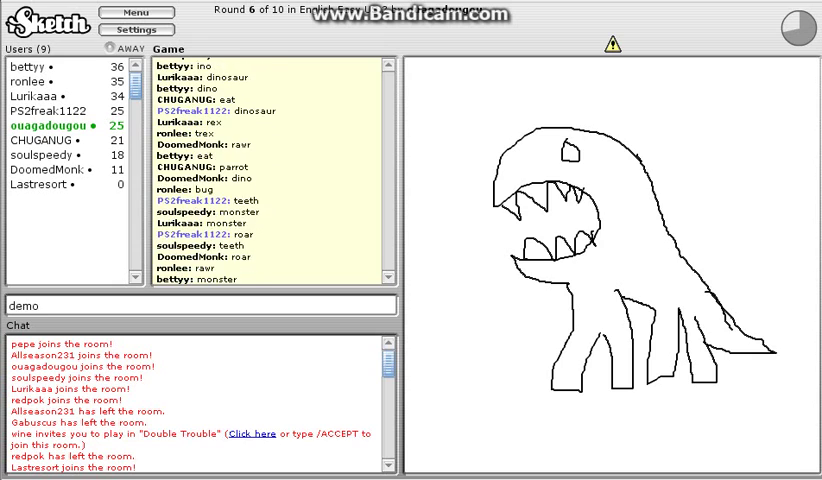
key("Return")
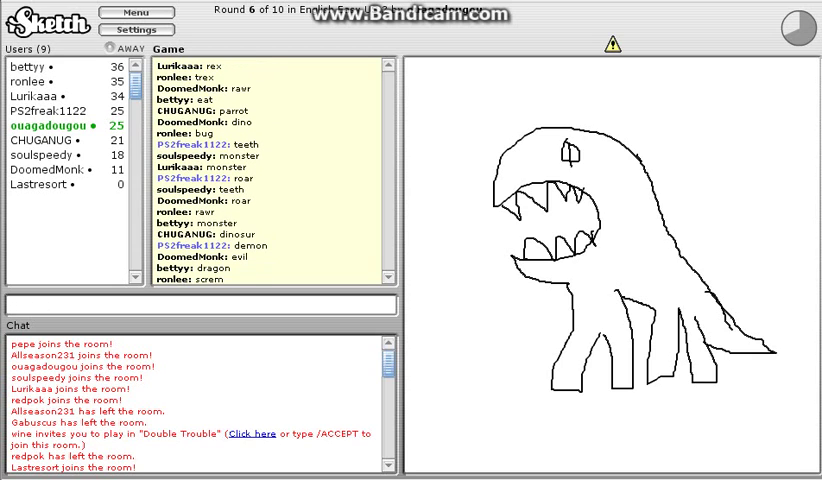
type("te")
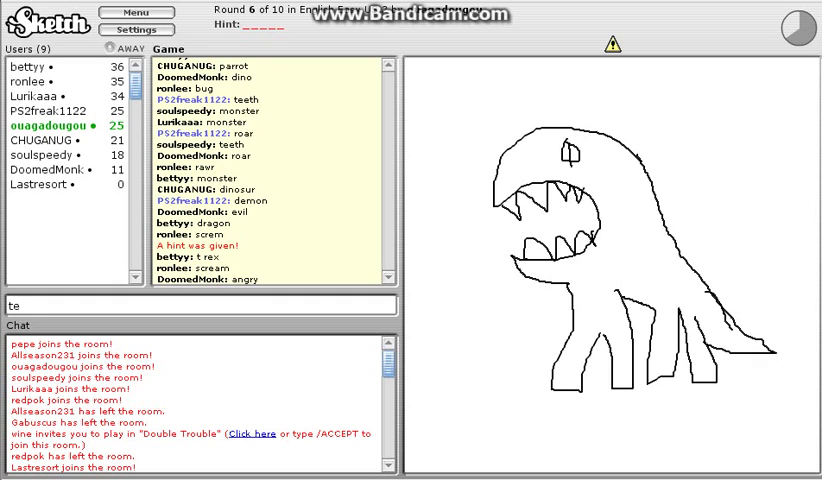
type("erex")
key("Return")
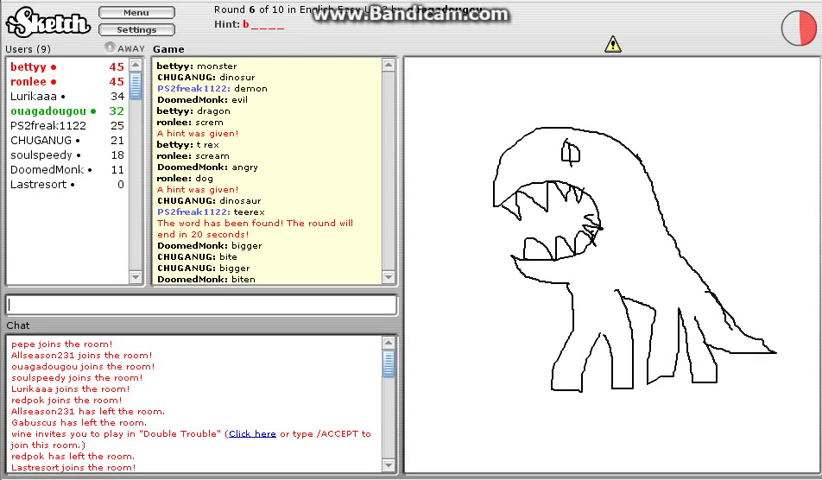
type("b")
key("BackSpace")
type("bigger")
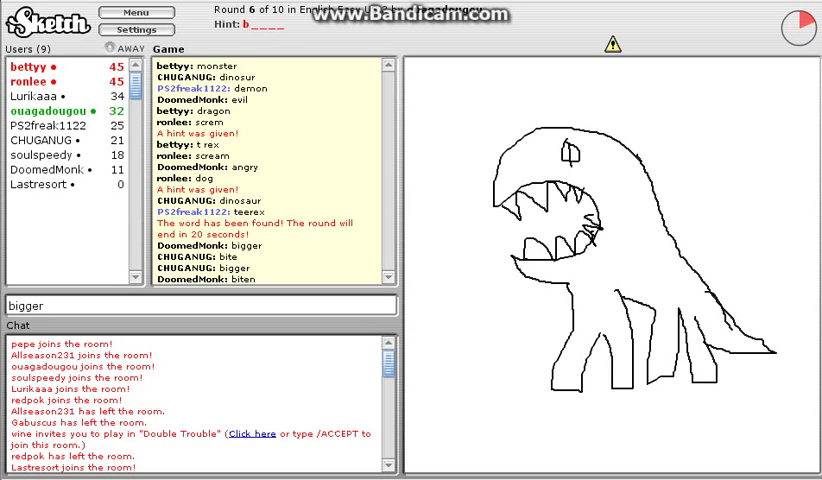
key("Return")
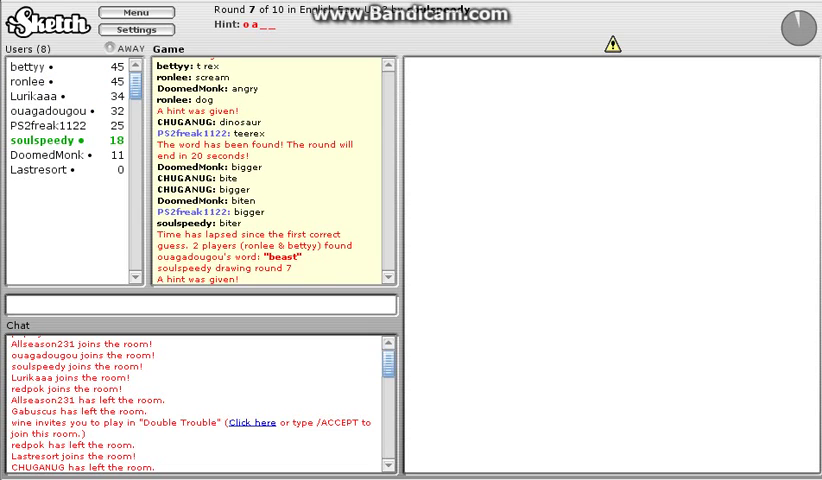
type("oark")
key("Return")
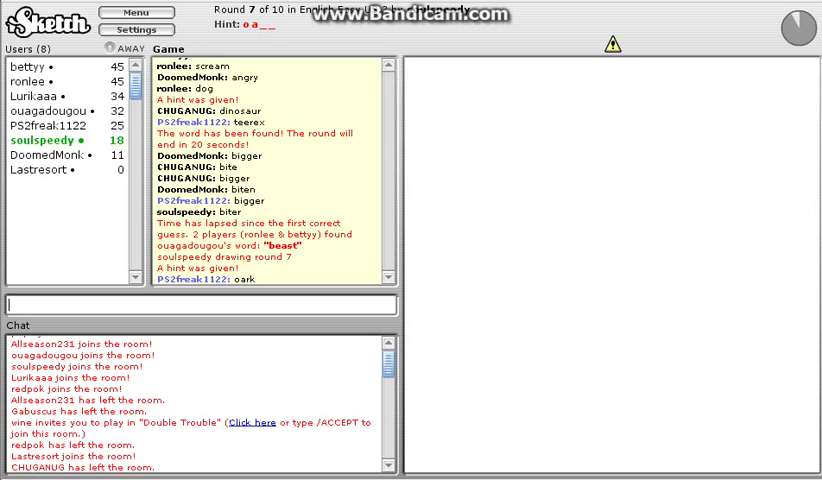
type("oa")
type("ts")
key("Return")
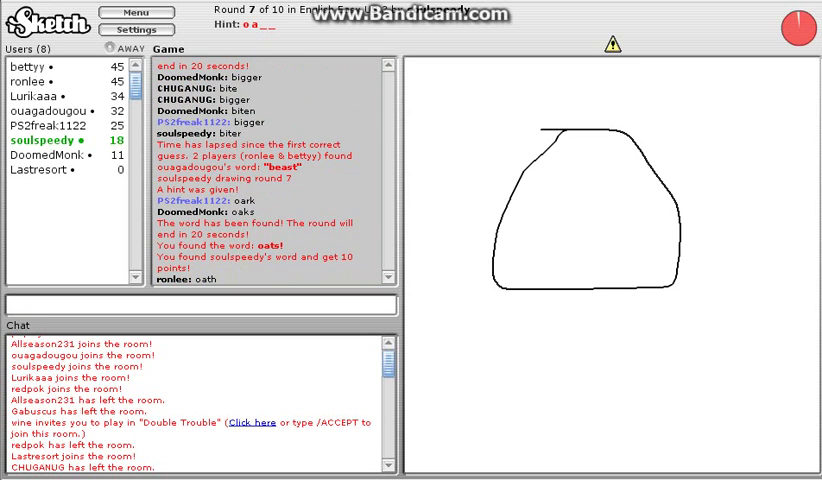